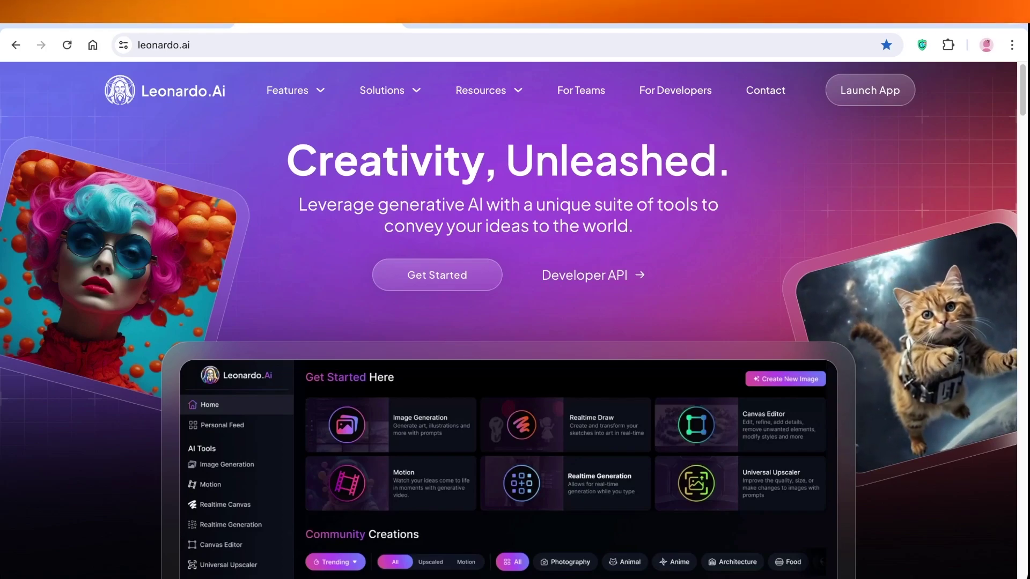
- Switch the Leonardo.Ai login form to creating a new account
{"action": "scroll", "coordinate": [508, 316], "scroll_direction": "down", "scroll_amount": 1}
{"action": "scroll", "coordinate": [509, 321], "scroll_direction": "down", "scroll_amount": 8}
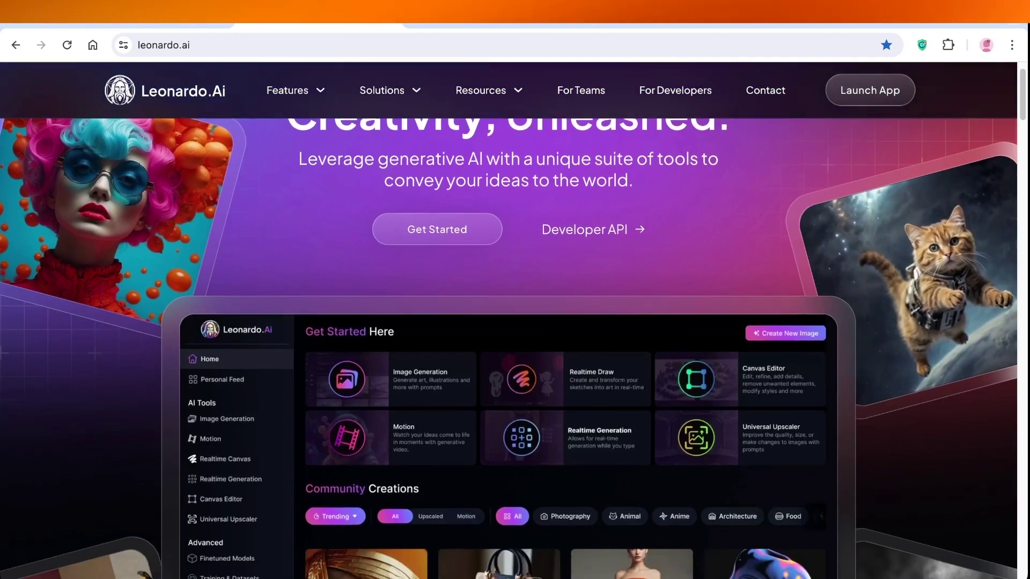
{"action": "scroll", "coordinate": [509, 321], "scroll_direction": "down", "scroll_amount": 5}
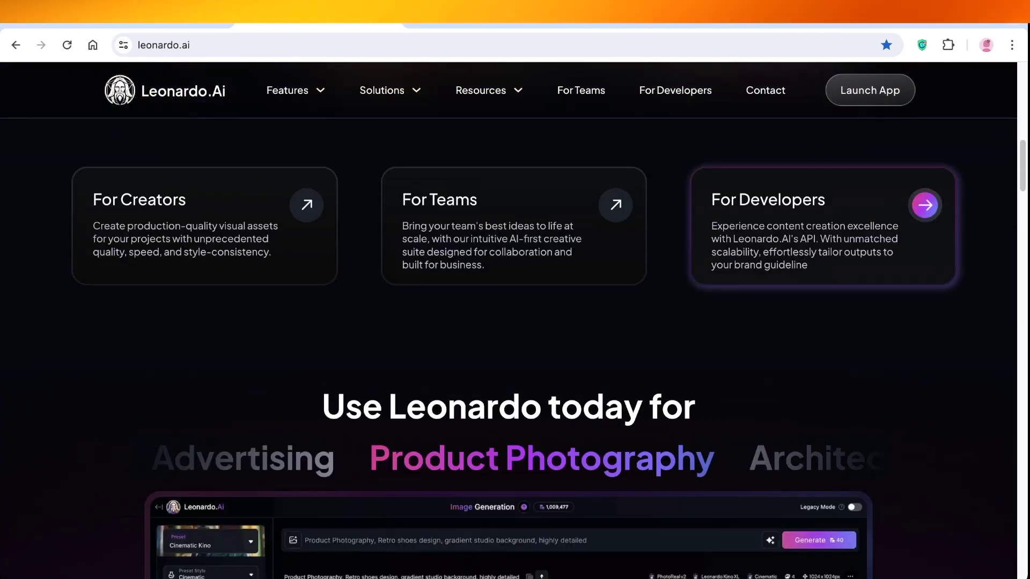
{"action": "scroll", "coordinate": [623, 248], "scroll_direction": "down", "scroll_amount": 8}
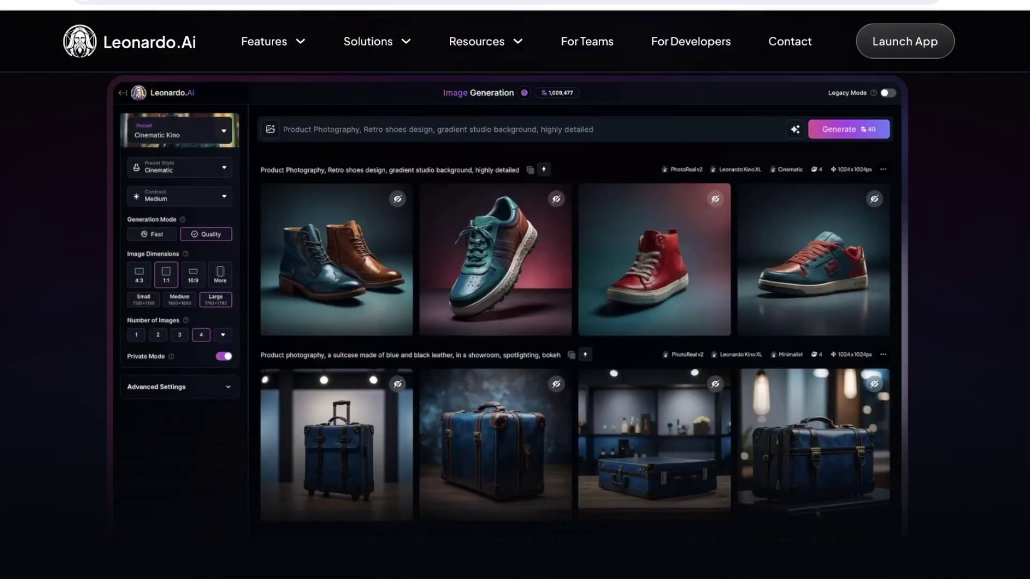
{"action": "scroll", "coordinate": [622, 248], "scroll_direction": "down", "scroll_amount": 5}
{"action": "scroll", "coordinate": [515, 322], "scroll_direction": "down", "scroll_amount": 3}
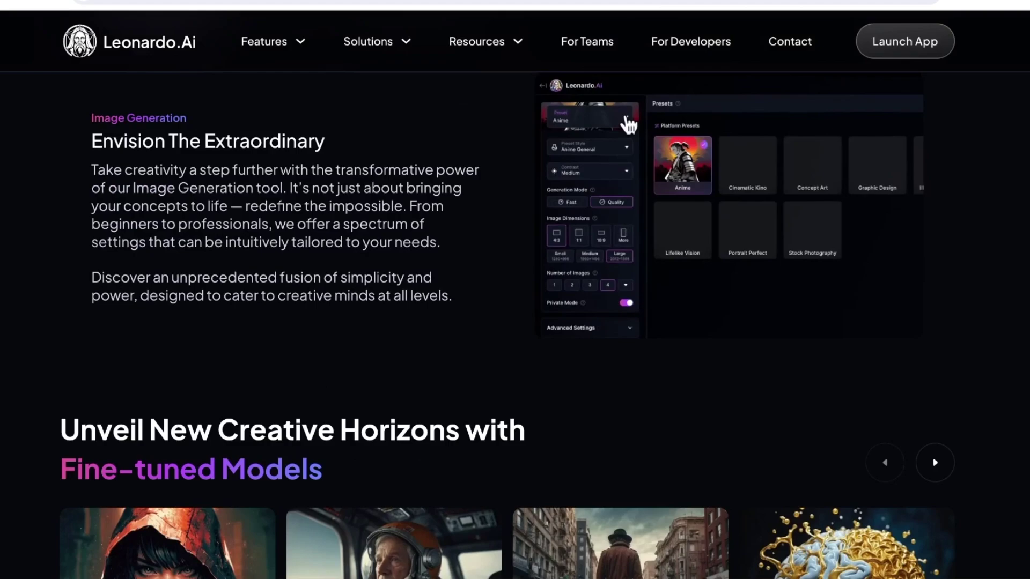
{"action": "scroll", "coordinate": [515, 322], "scroll_direction": "up", "scroll_amount": 4}
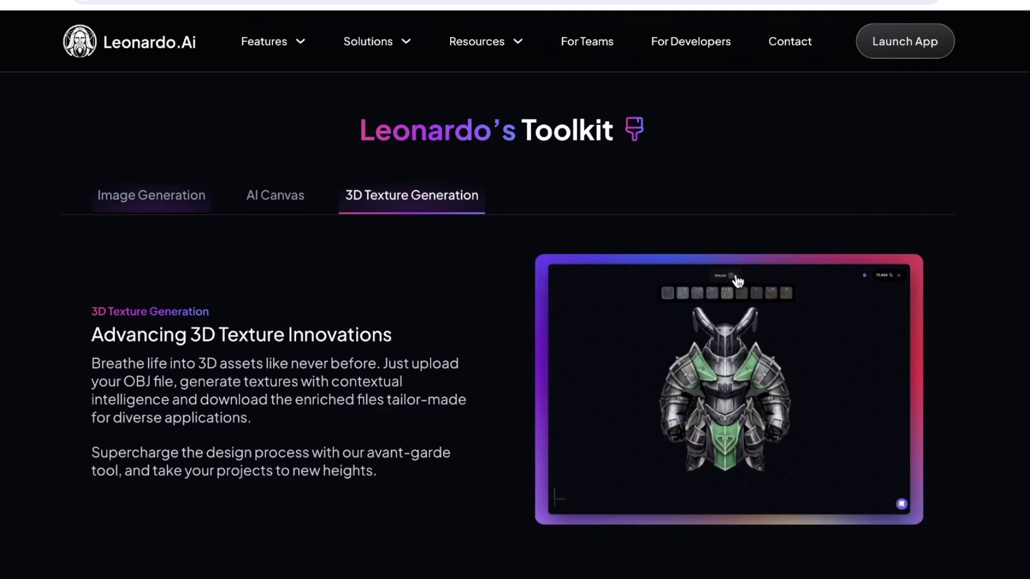
{"action": "scroll", "coordinate": [515, 321], "scroll_direction": "down", "scroll_amount": 5}
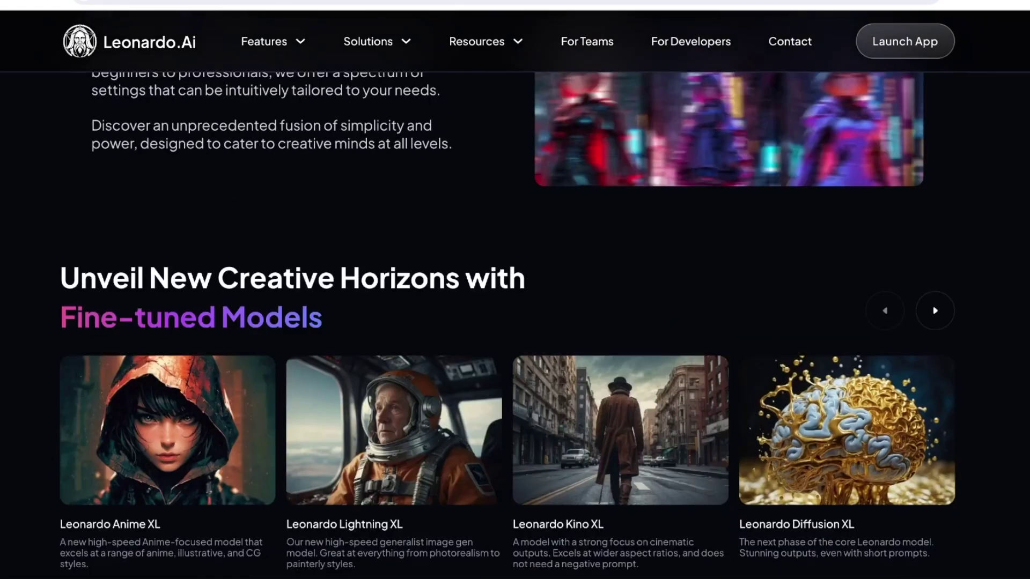
{"action": "scroll", "coordinate": [515, 322], "scroll_direction": "down", "scroll_amount": 3}
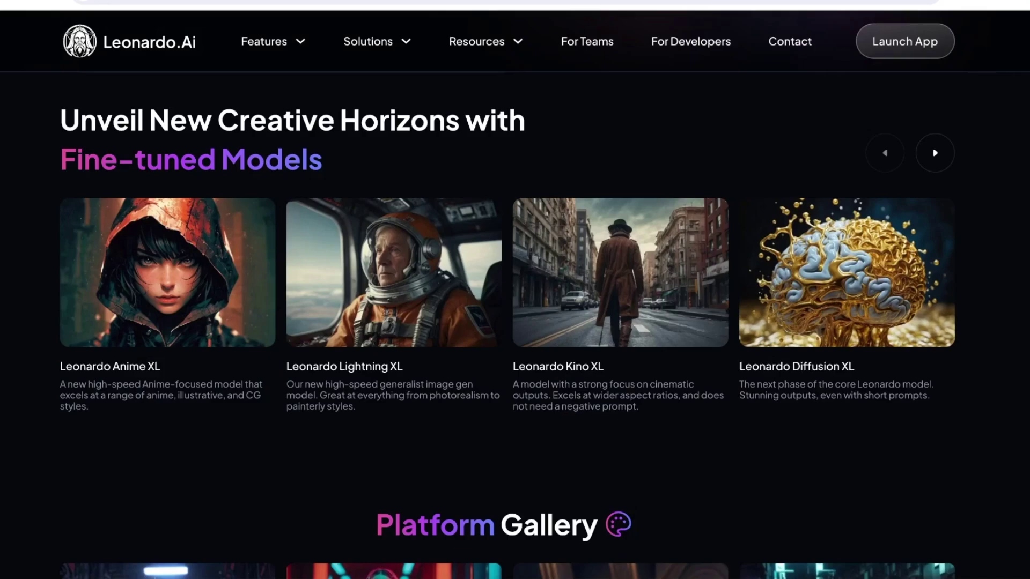
{"action": "scroll", "coordinate": [515, 322], "scroll_direction": "down", "scroll_amount": 3}
{"action": "scroll", "coordinate": [515, 322], "scroll_direction": "down", "scroll_amount": 10}
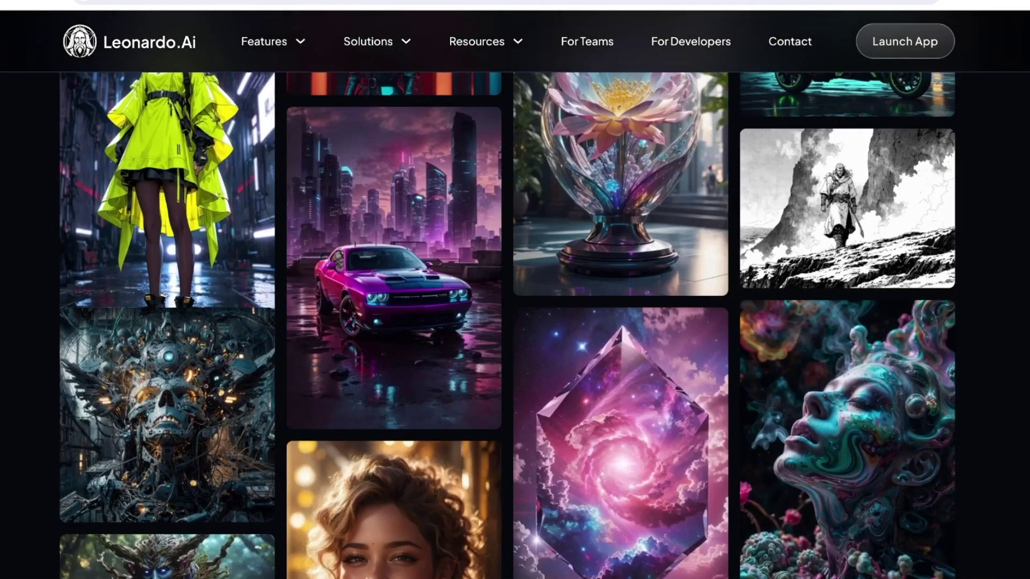
{"action": "scroll", "coordinate": [515, 322], "scroll_direction": "down", "scroll_amount": 2}
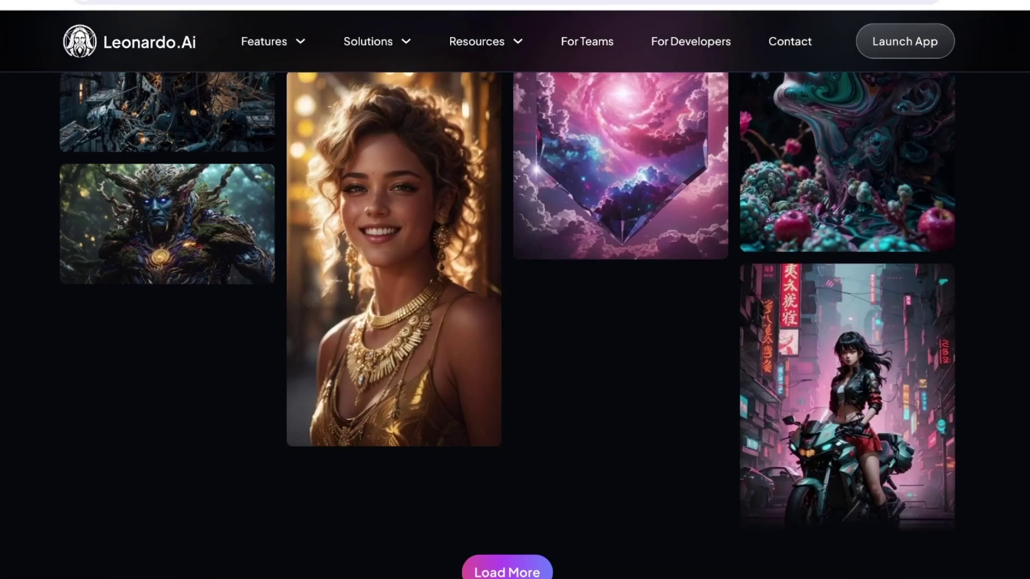
{"action": "scroll", "coordinate": [515, 322], "scroll_direction": "down", "scroll_amount": 7}
{"action": "scroll", "coordinate": [515, 322], "scroll_direction": "down", "scroll_amount": 10}
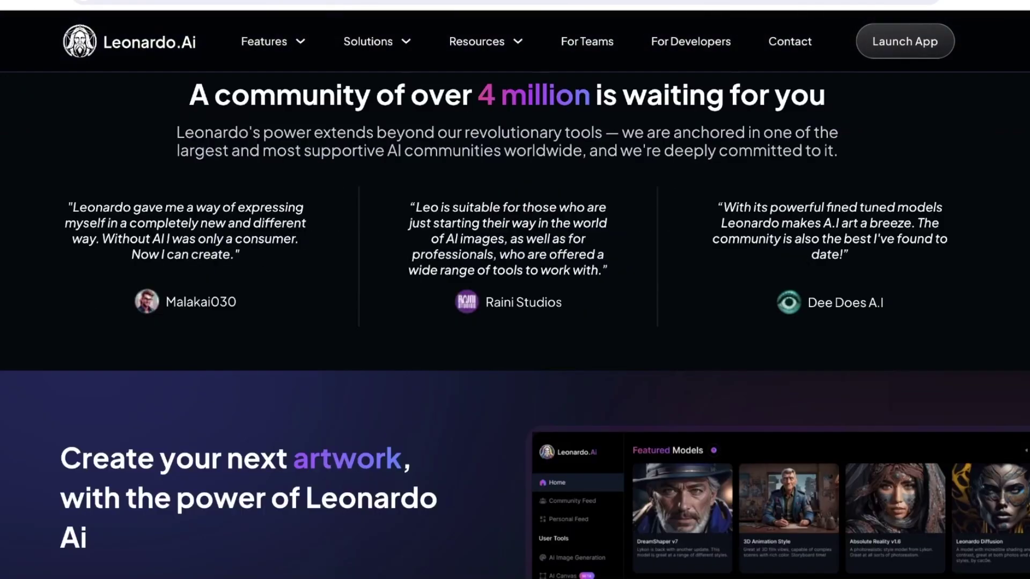
{"action": "scroll", "coordinate": [515, 322], "scroll_direction": "up", "scroll_amount": 20}
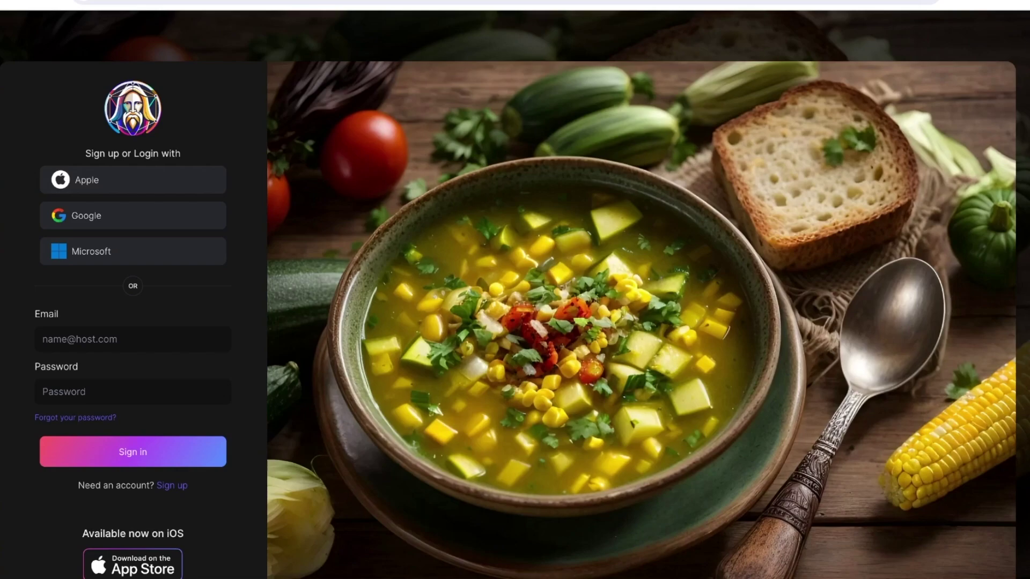
{"action": "scroll", "coordinate": [515, 294], "scroll_direction": "down", "scroll_amount": 1}
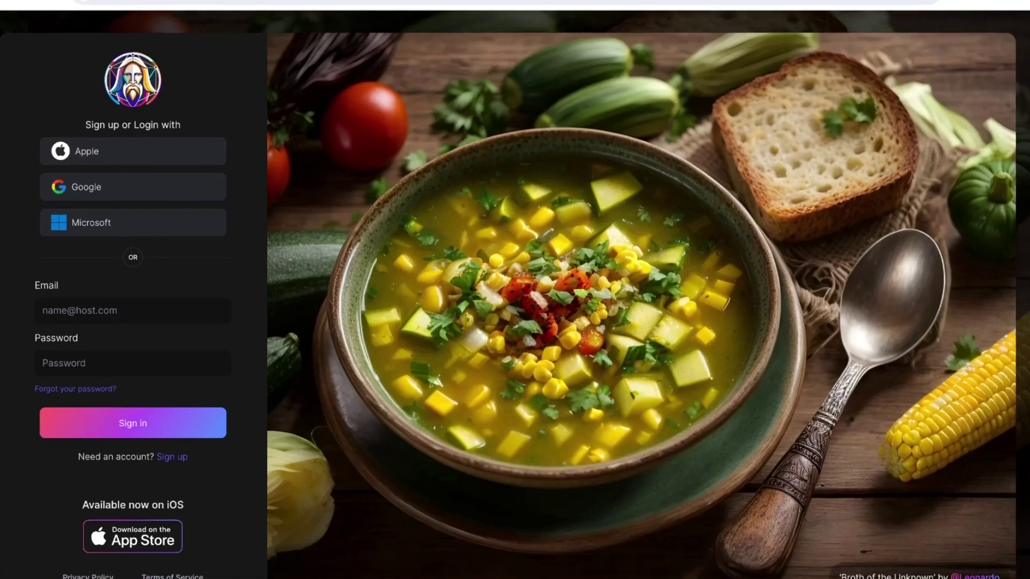
{"action": "left_click", "coordinate": [172, 457]}
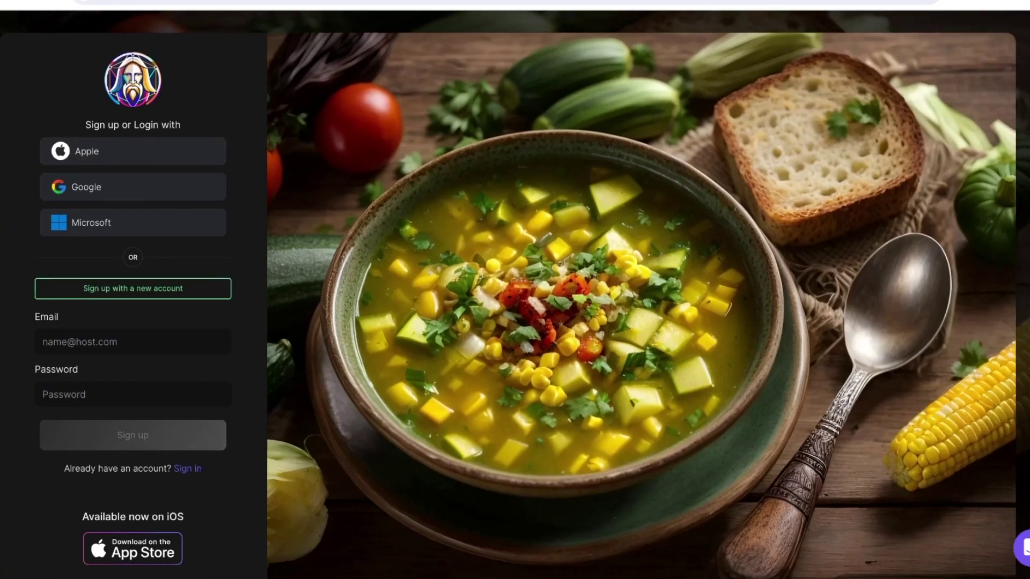
- Begin entering an account e-mail, then sign up with Google instead
{"action": "left_click", "coordinate": [132, 342]}
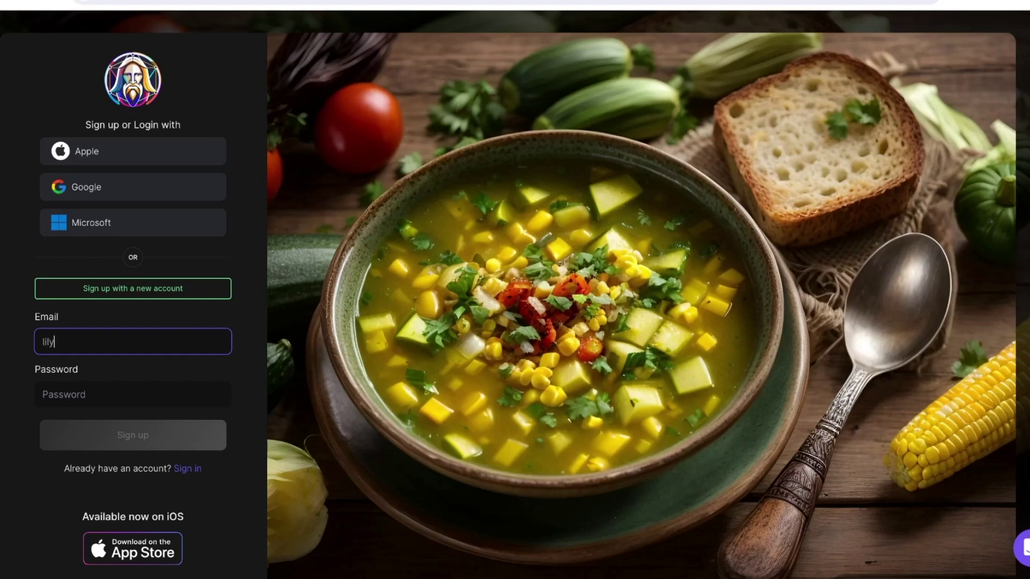
{"action": "left_click", "coordinate": [133, 187]}
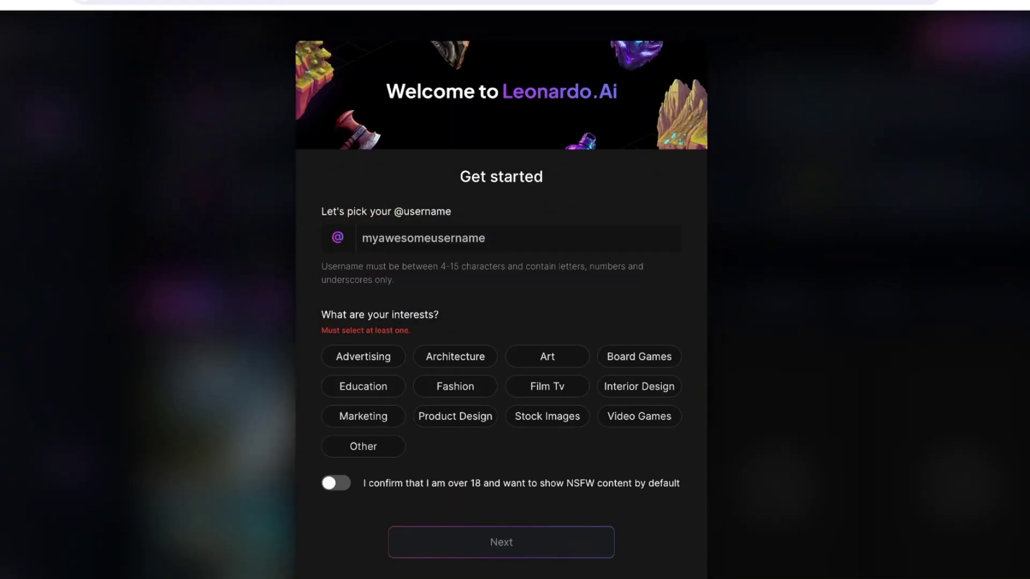
- Enter a username, choose the Art interest, confirm 18+, pick the Enthusiast role and finish onboarding
{"action": "left_click", "coordinate": [483, 238]}
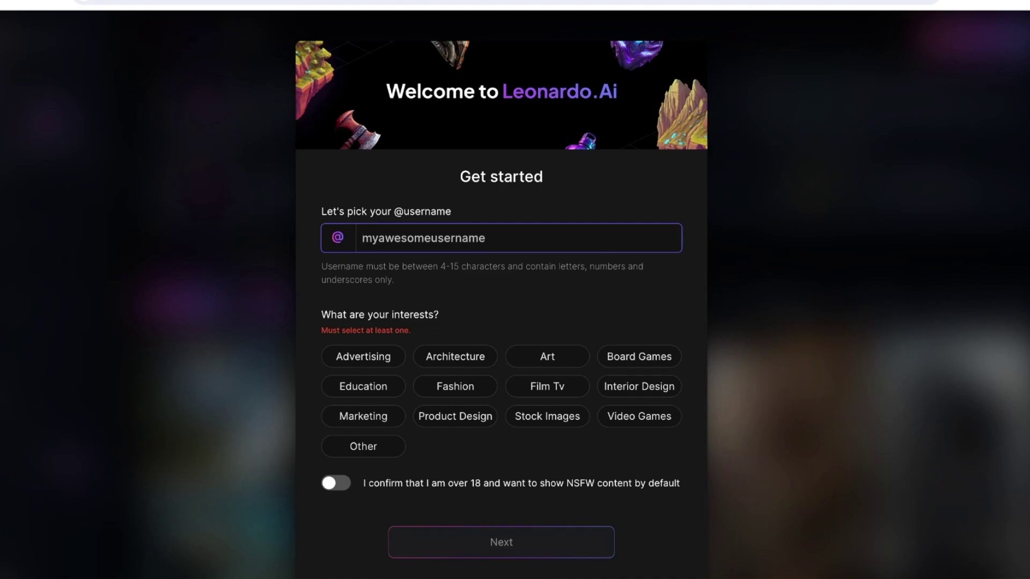
{"action": "type", "text": "lilyguidesy"}
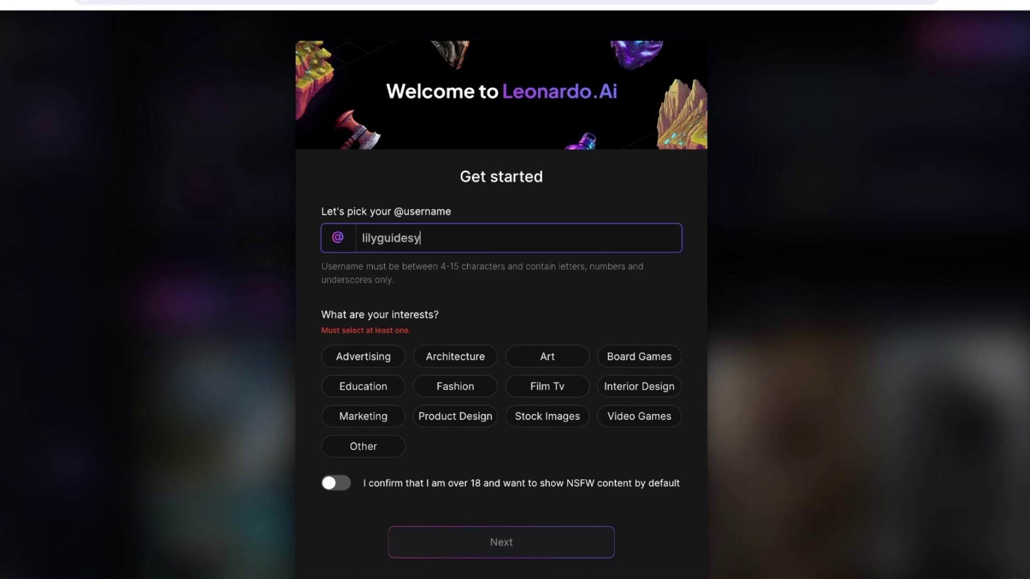
{"action": "type", "text": "ou"}
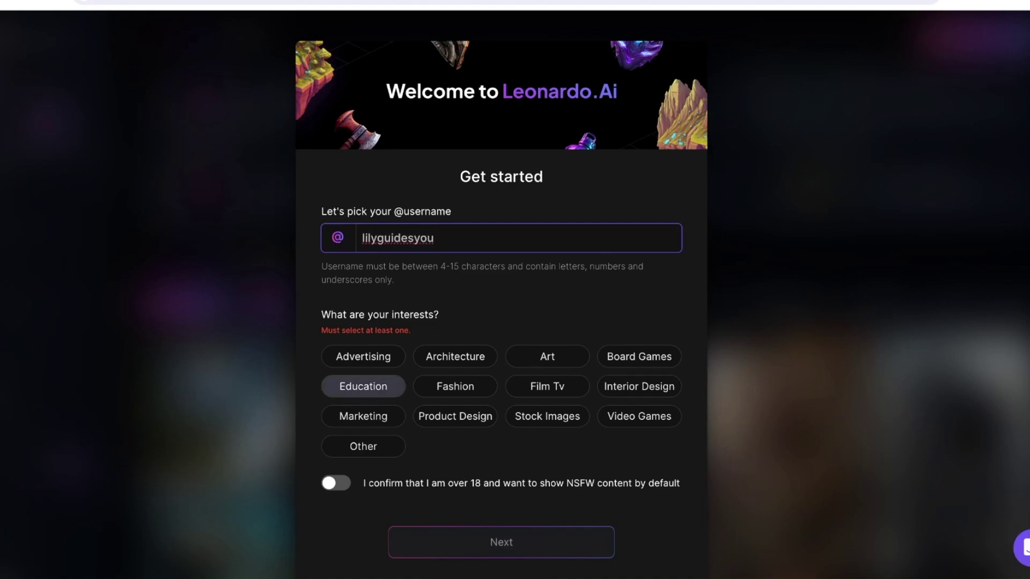
{"action": "left_click", "coordinate": [547, 356]}
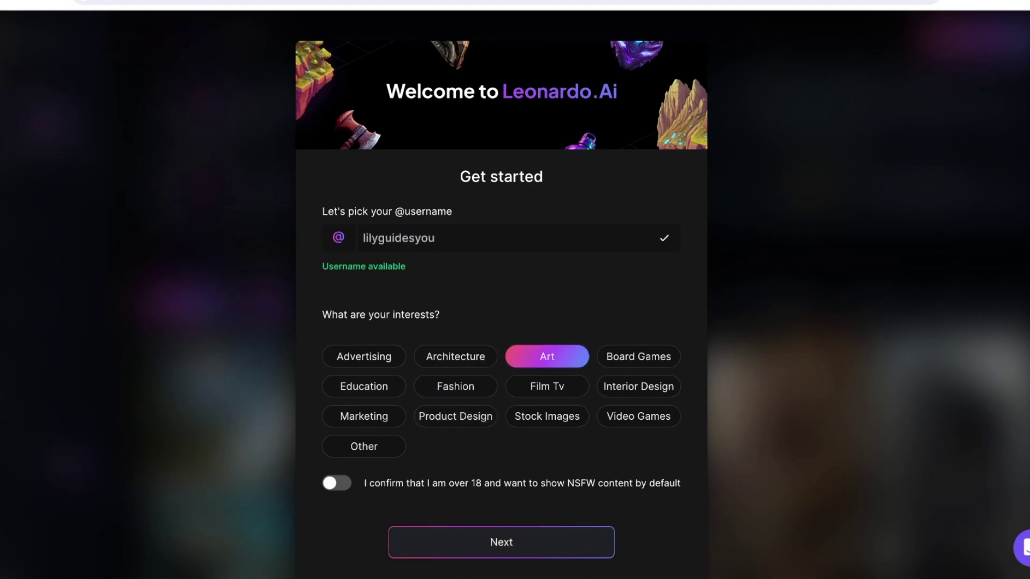
{"action": "left_click", "coordinate": [337, 483]}
{"action": "left_click", "coordinate": [501, 542]}
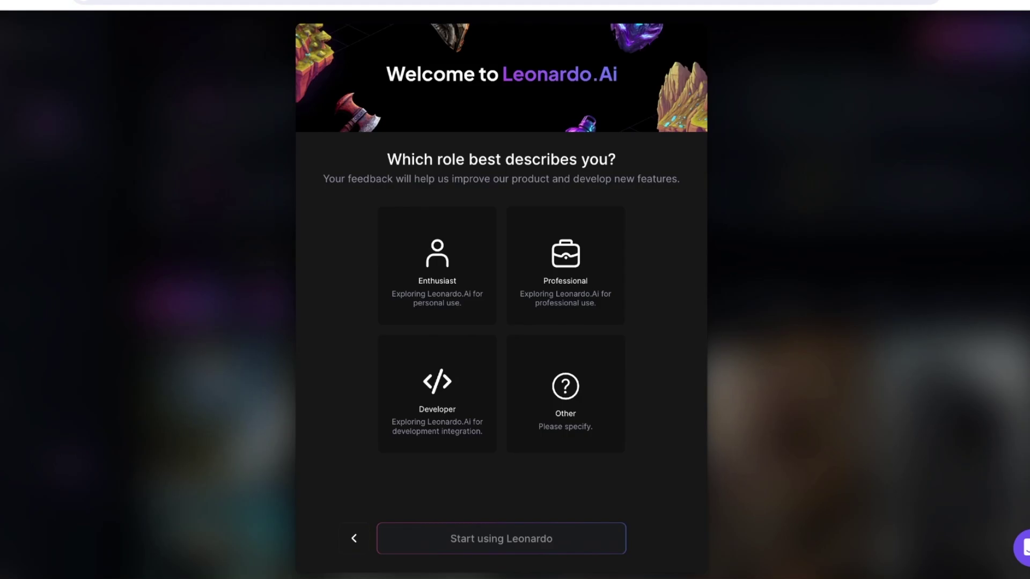
{"action": "left_click", "coordinate": [438, 266]}
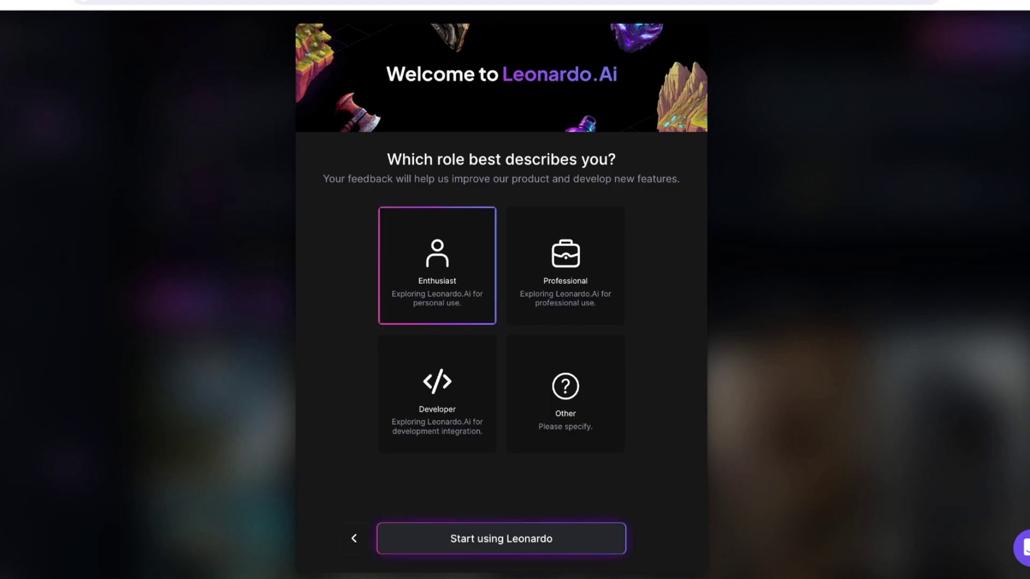
{"action": "key", "text": "Return"}
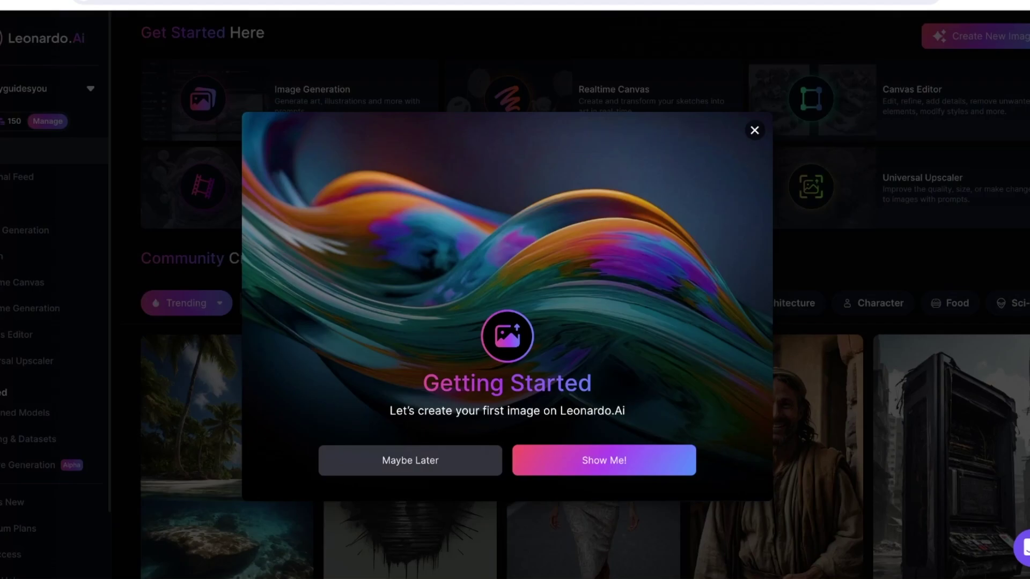
- Dismiss the Getting Started prompt, view the subscription plans page, then return to Home
{"action": "key", "text": "Escape"}
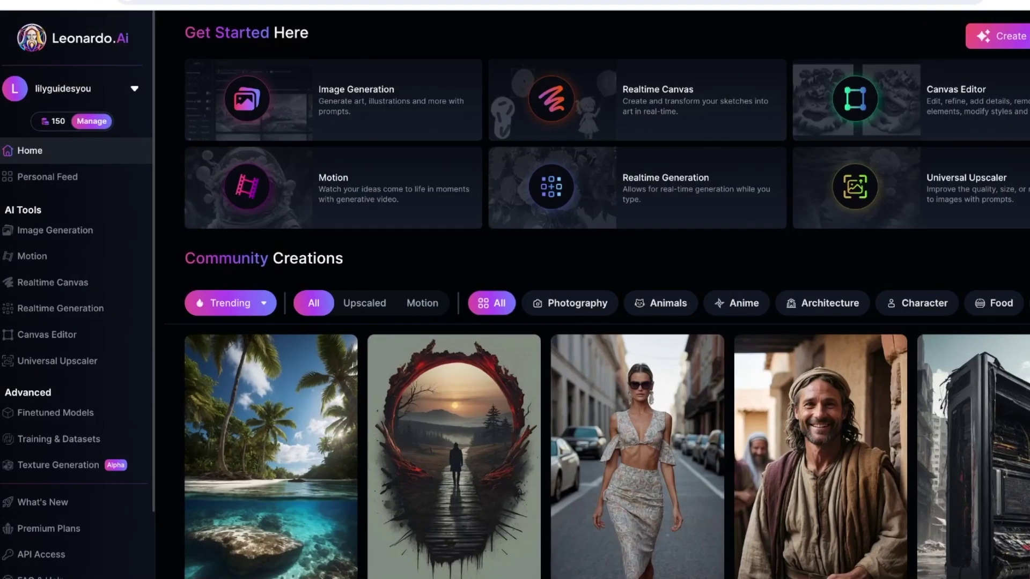
{"action": "scroll", "coordinate": [638, 242], "scroll_direction": "down", "scroll_amount": 4}
{"action": "scroll", "coordinate": [661, 303], "scroll_direction": "up", "scroll_amount": 4}
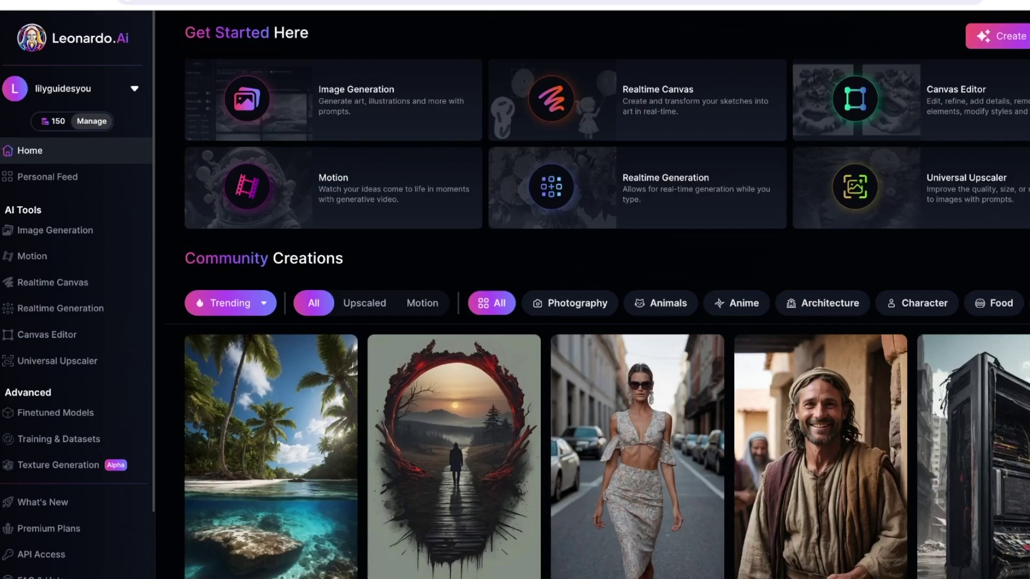
{"action": "mouse_move", "coordinate": [91, 121]}
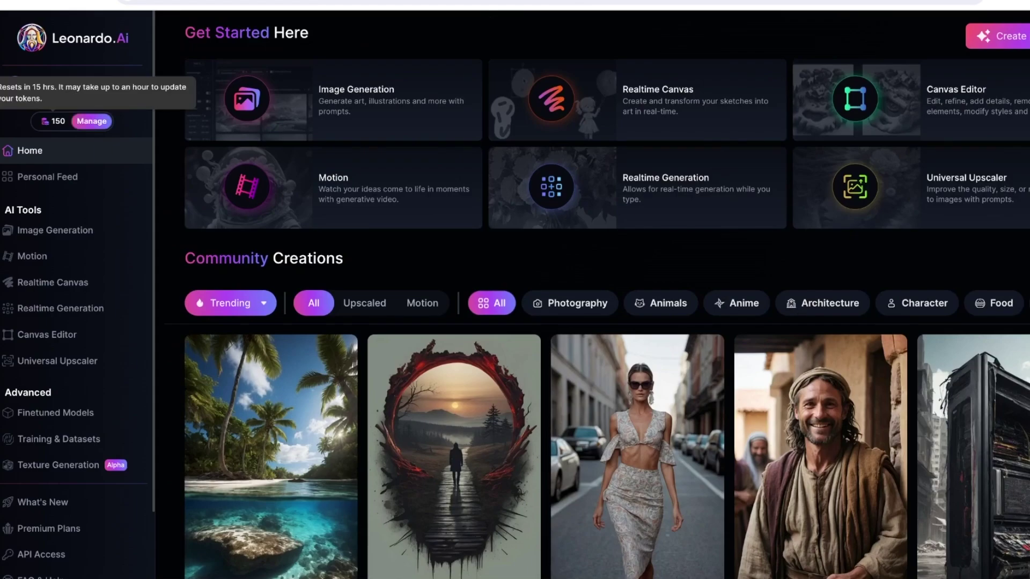
{"action": "left_click", "coordinate": [92, 121]}
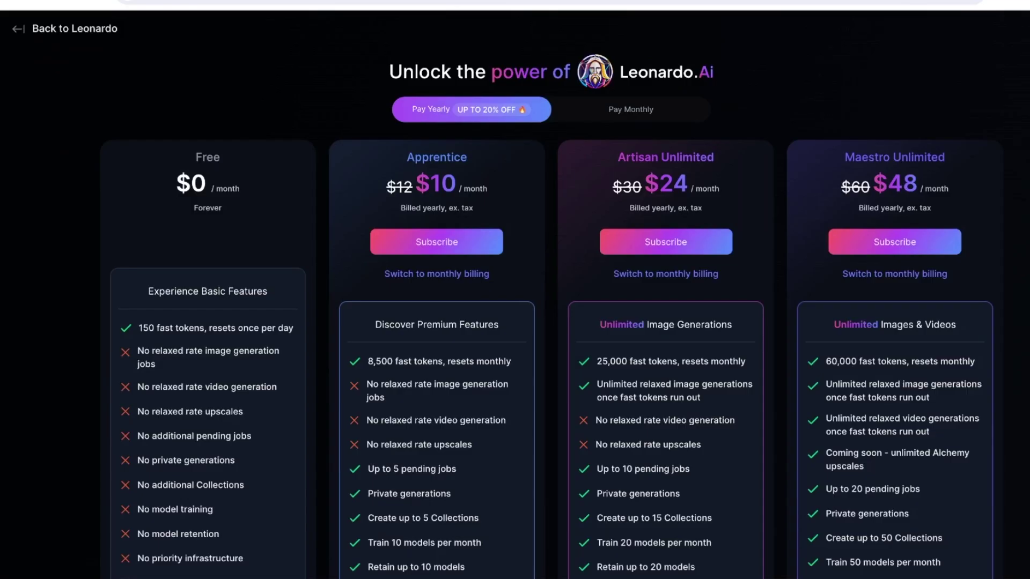
{"action": "key", "text": "alt+Left"}
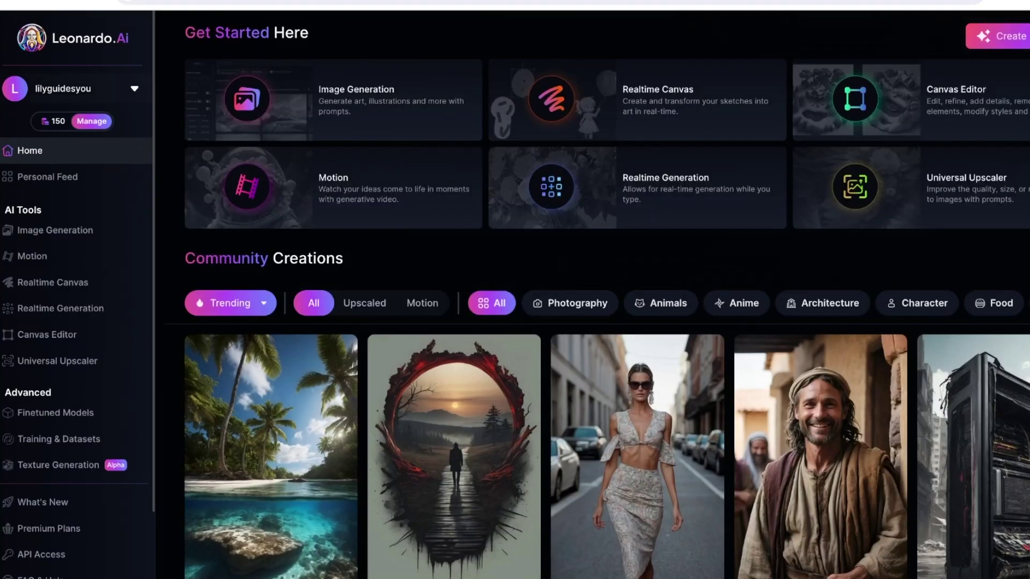
{"action": "scroll", "coordinate": [596, 301], "scroll_direction": "down", "scroll_amount": 4}
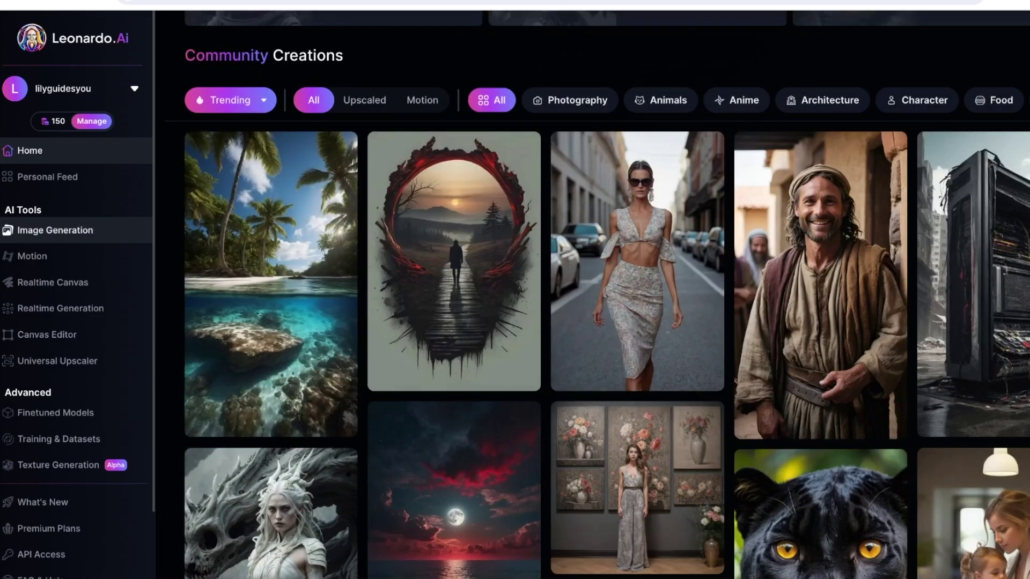
- Run through and dismiss the Image Generation quick tour
{"action": "left_click", "coordinate": [55, 230]}
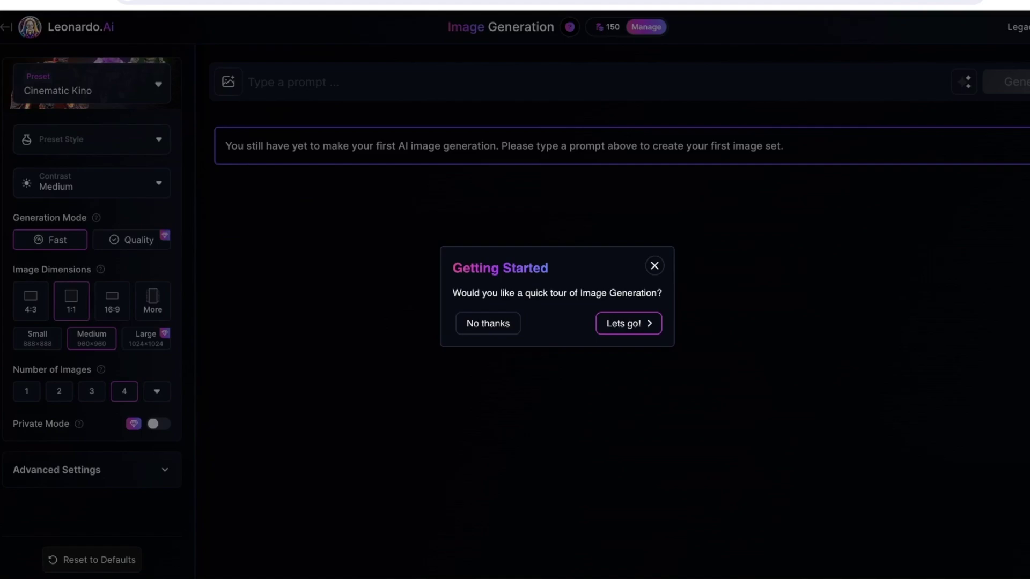
{"action": "left_click", "coordinate": [487, 322]}
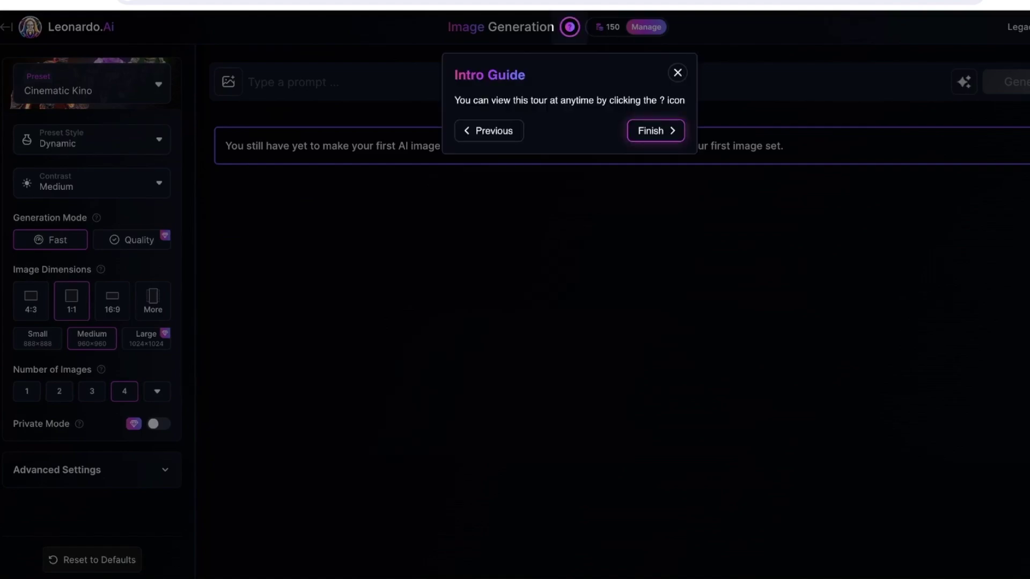
{"action": "left_click", "coordinate": [656, 130]}
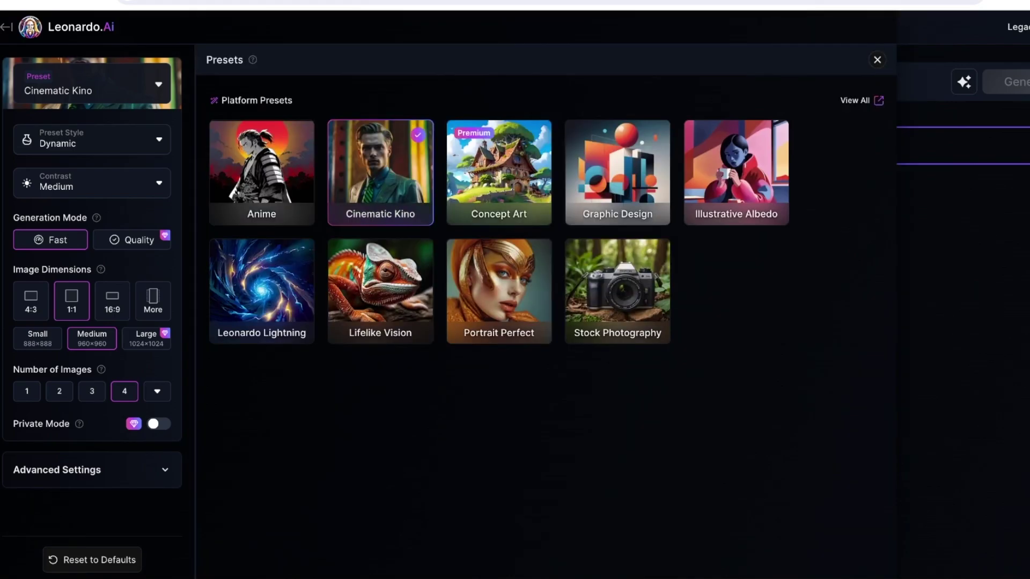
- Switch the preset from Anime to Portrait Perfect (Portrait Cinematic style), then go Home
{"action": "left_click", "coordinate": [261, 172]}
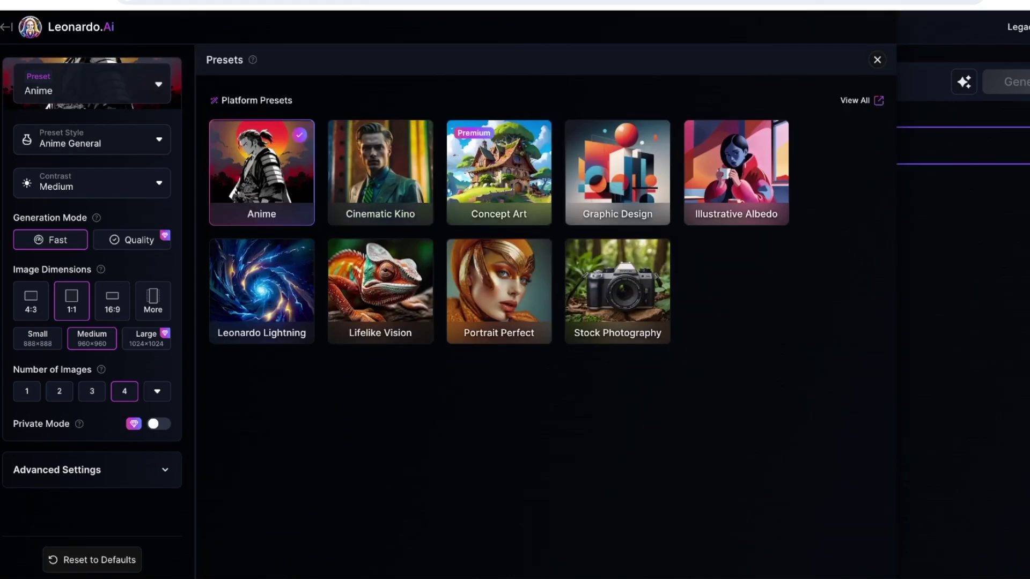
{"action": "left_click", "coordinate": [499, 284]}
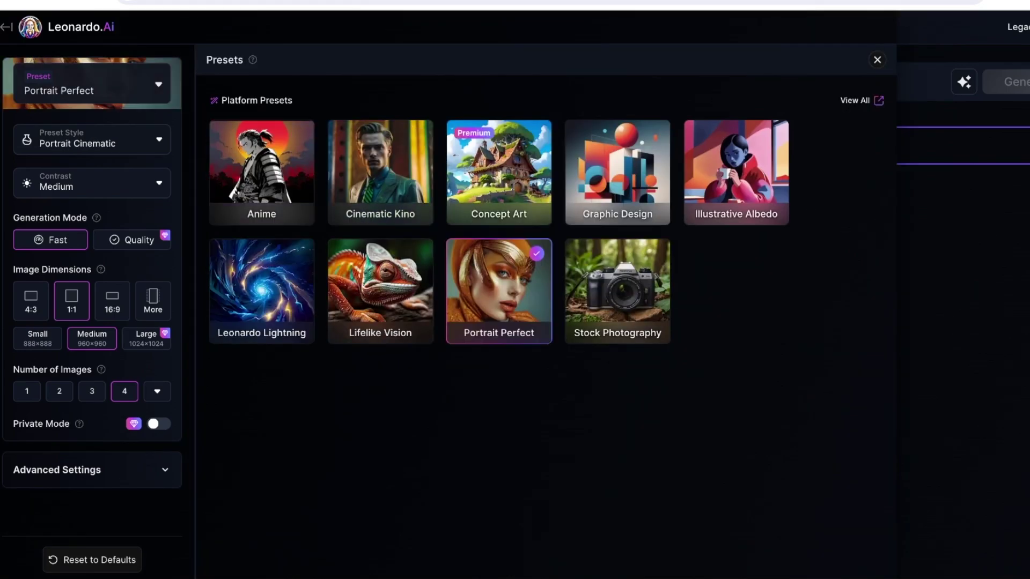
{"action": "key", "text": "Escape"}
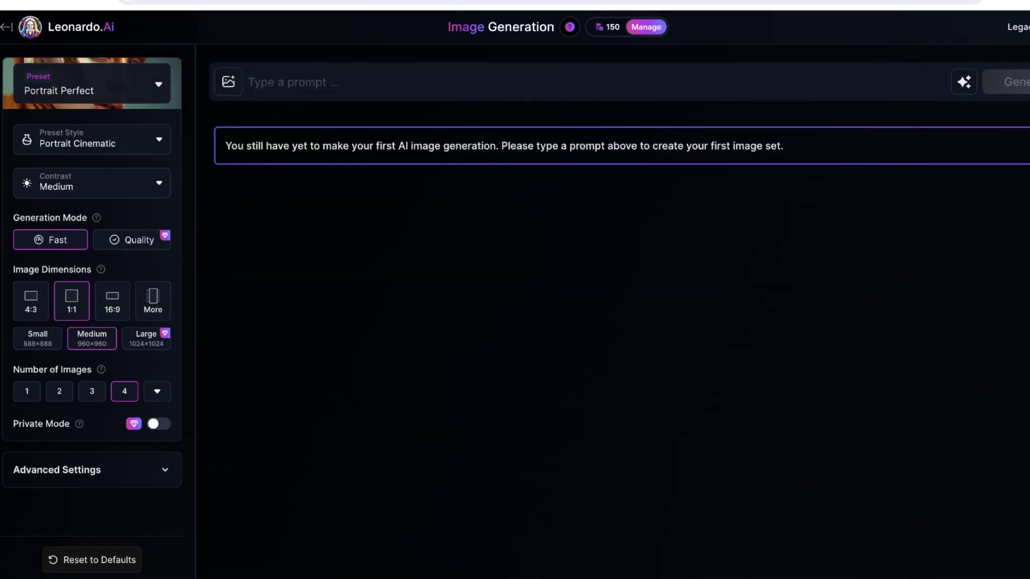
{"action": "left_click", "coordinate": [6, 27]}
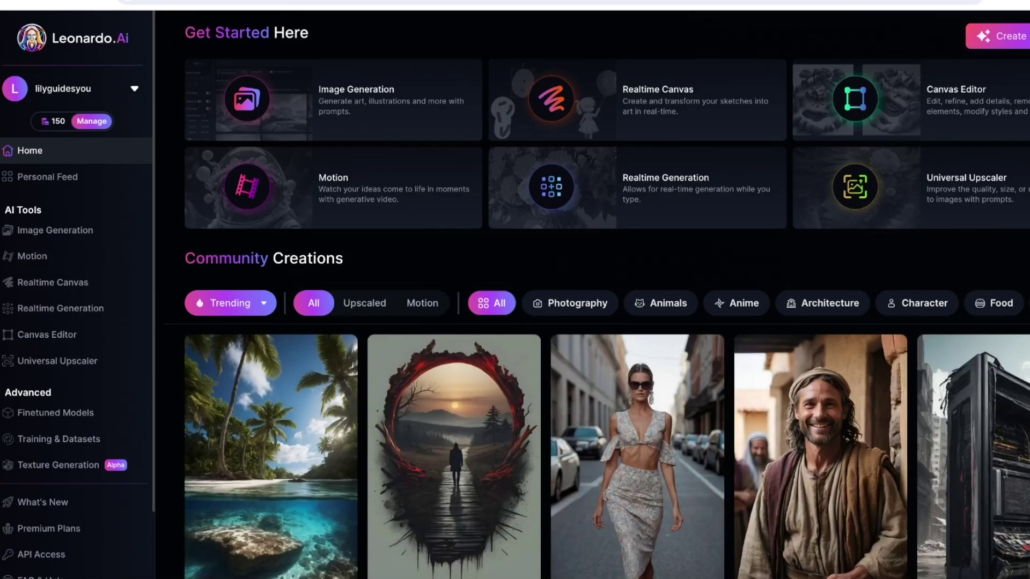
{"action": "scroll", "coordinate": [271, 376], "scroll_direction": "down", "scroll_amount": 2}
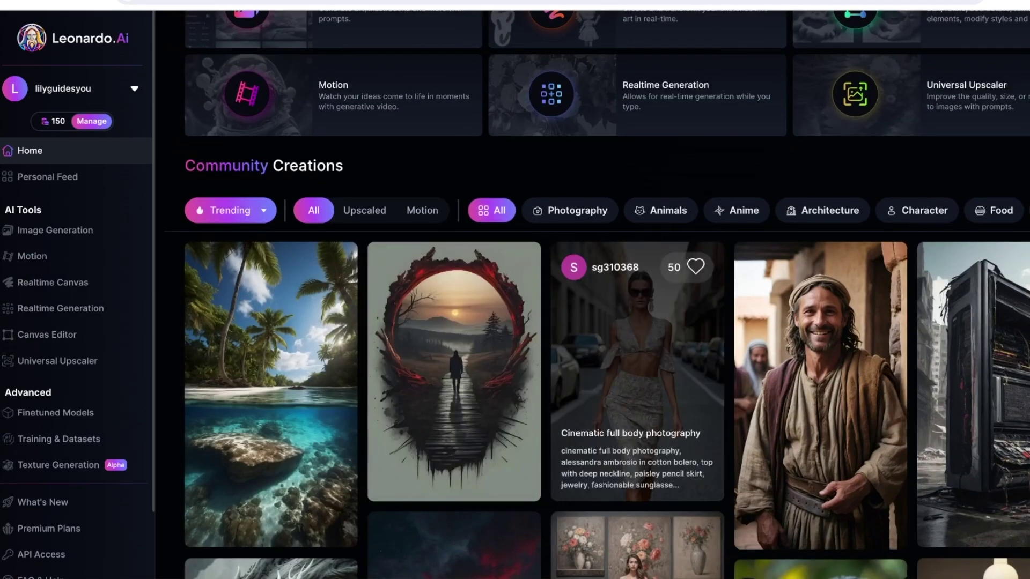
{"action": "scroll", "coordinate": [638, 371], "scroll_direction": "down", "scroll_amount": 1}
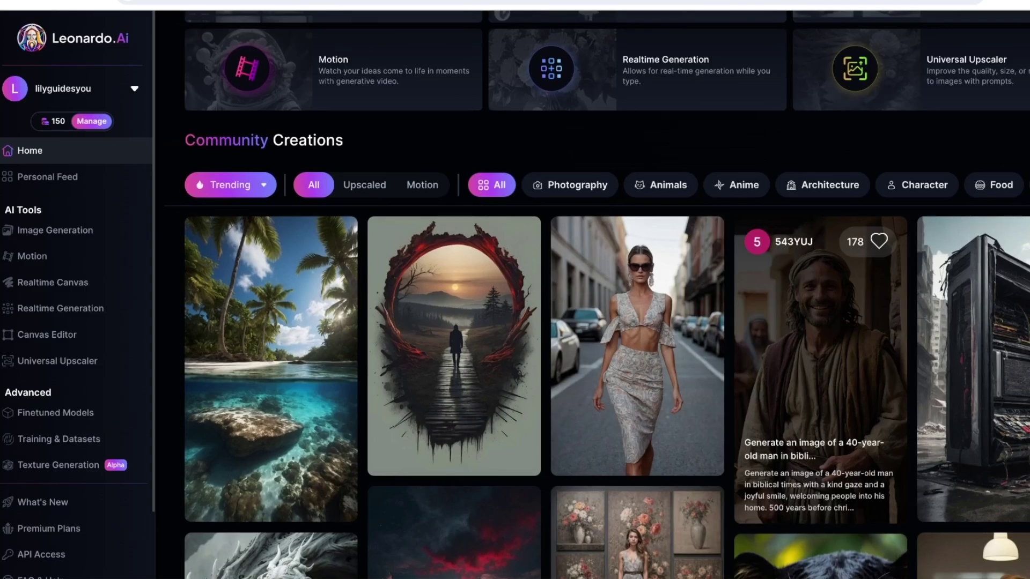
{"action": "scroll", "coordinate": [821, 370], "scroll_direction": "down", "scroll_amount": 3}
{"action": "scroll", "coordinate": [454, 241], "scroll_direction": "down", "scroll_amount": 5}
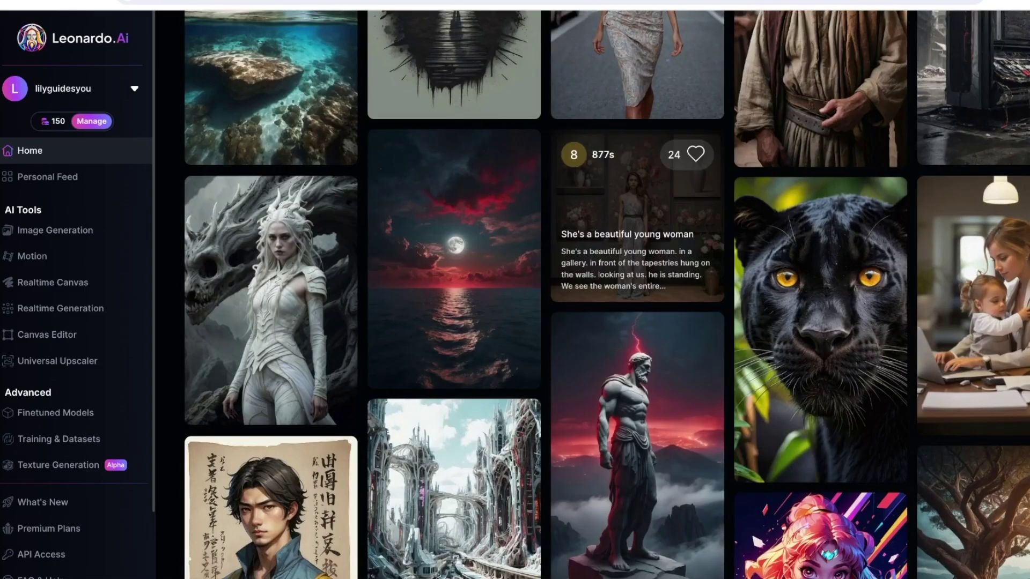
{"action": "scroll", "coordinate": [48, 528], "scroll_direction": "down", "scroll_amount": 4}
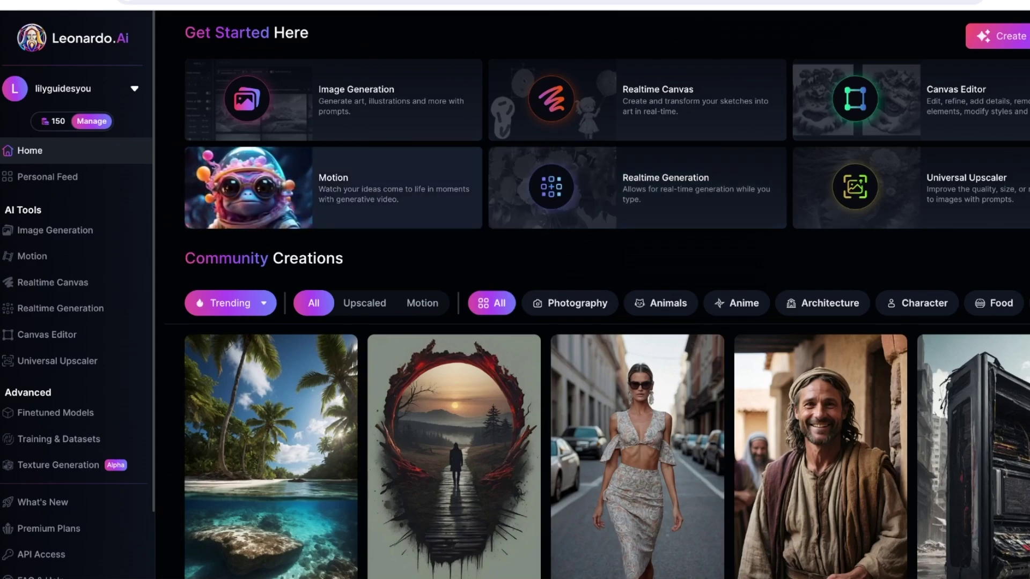
{"action": "left_click", "coordinate": [47, 177]}
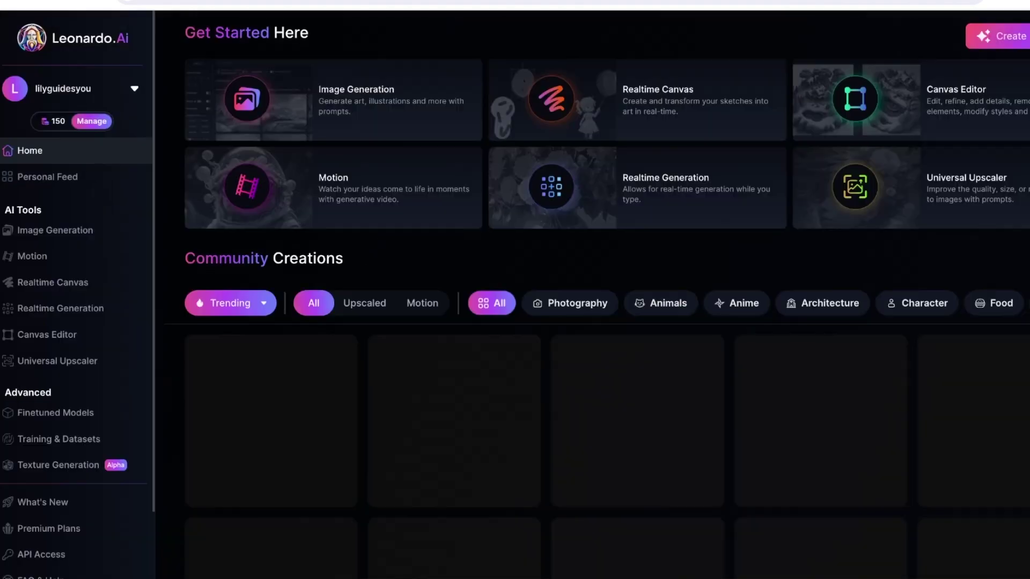
{"action": "scroll", "coordinate": [76, 296], "scroll_direction": "down", "scroll_amount": 2}
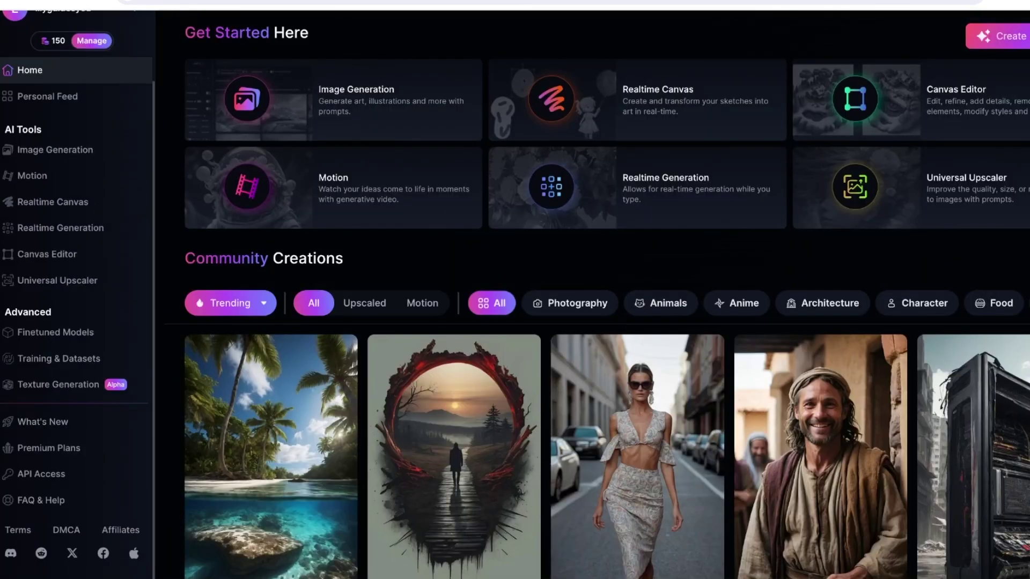
{"action": "scroll", "coordinate": [606, 322], "scroll_direction": "down", "scroll_amount": 1}
{"action": "scroll", "coordinate": [606, 322], "scroll_direction": "up", "scroll_amount": 1}
- Filter Community Creations to Photography and scroll through the results
{"action": "left_click", "coordinate": [570, 303]}
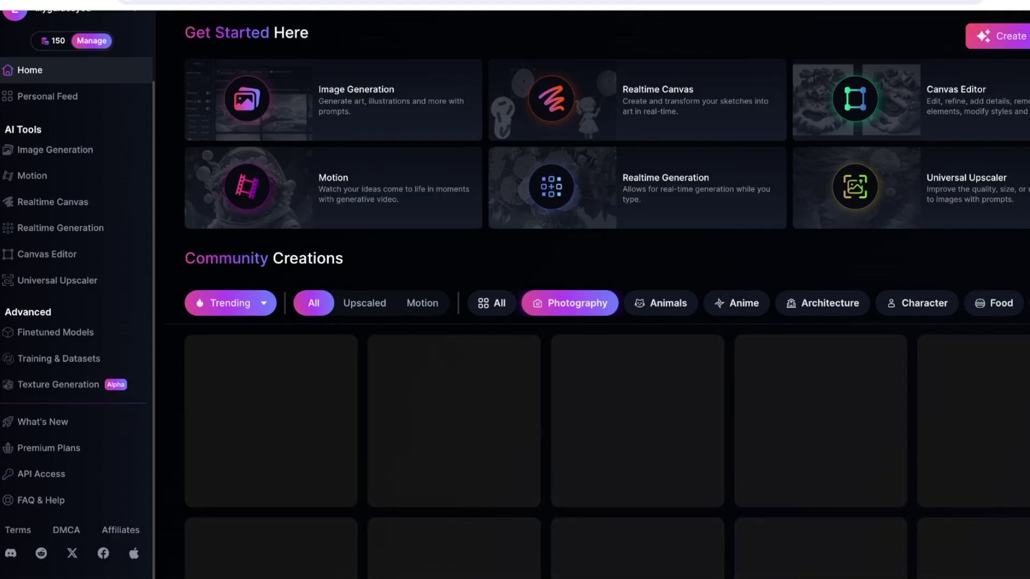
{"action": "scroll", "coordinate": [606, 322], "scroll_direction": "down", "scroll_amount": 4}
{"action": "scroll", "coordinate": [821, 241], "scroll_direction": "down", "scroll_amount": 3}
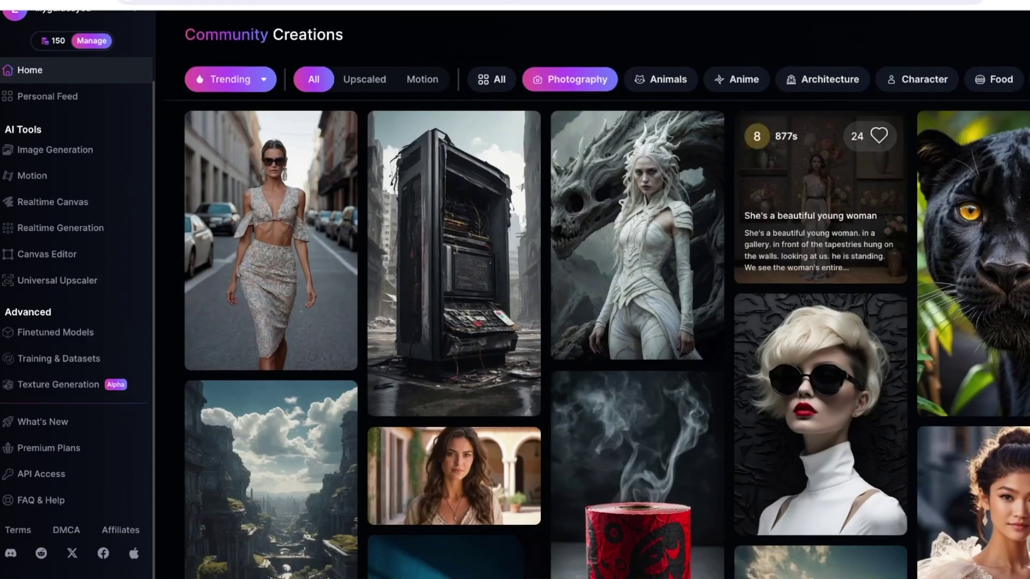
{"action": "scroll", "coordinate": [606, 322], "scroll_direction": "up", "scroll_amount": 7}
{"action": "scroll", "coordinate": [606, 322], "scroll_direction": "down", "scroll_amount": 7}
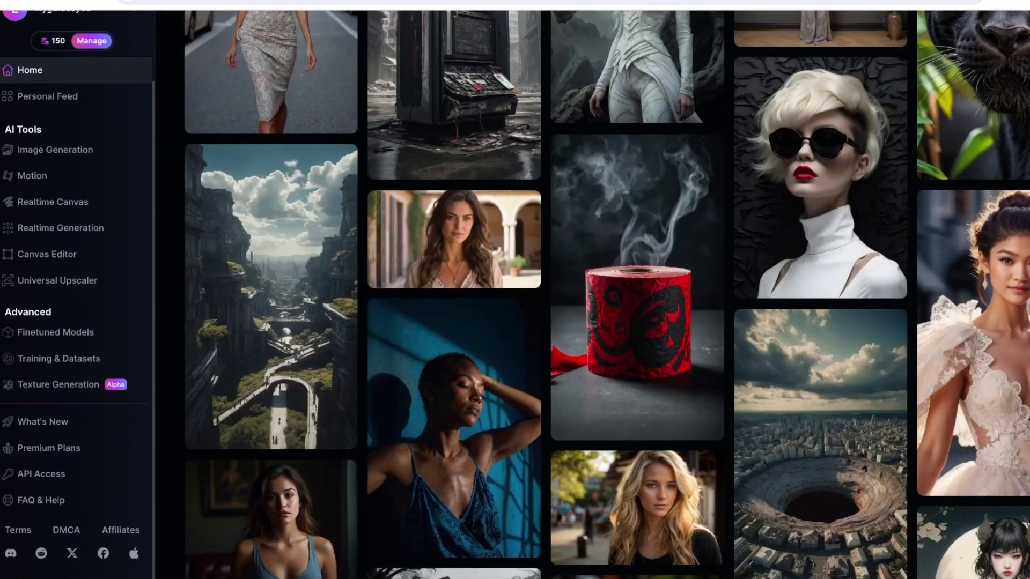
- Open the wedding-dress portrait to read its prompt and settings
{"action": "left_click", "coordinate": [973, 418]}
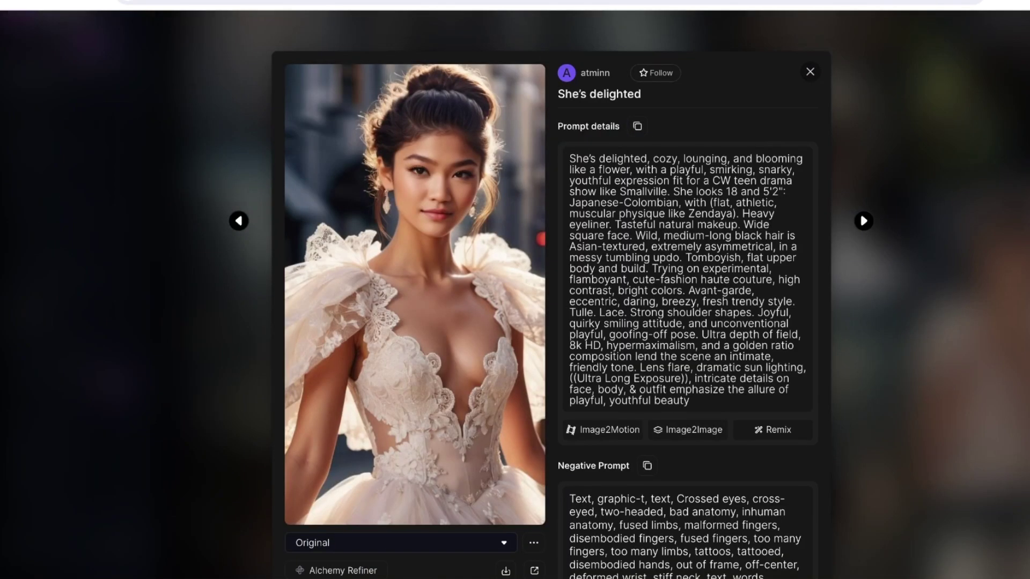
{"action": "scroll", "coordinate": [553, 295], "scroll_direction": "down", "scroll_amount": 10}
{"action": "scroll", "coordinate": [552, 295], "scroll_direction": "up", "scroll_amount": 6}
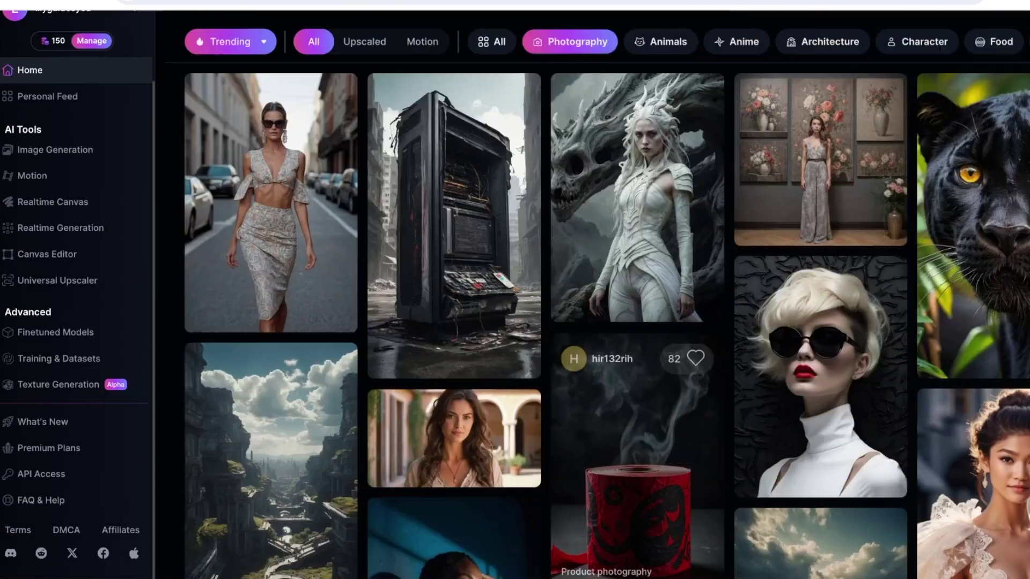
{"action": "scroll", "coordinate": [606, 322], "scroll_direction": "down", "scroll_amount": 9}
{"action": "scroll", "coordinate": [53, 419], "scroll_direction": "up", "scroll_amount": 3}
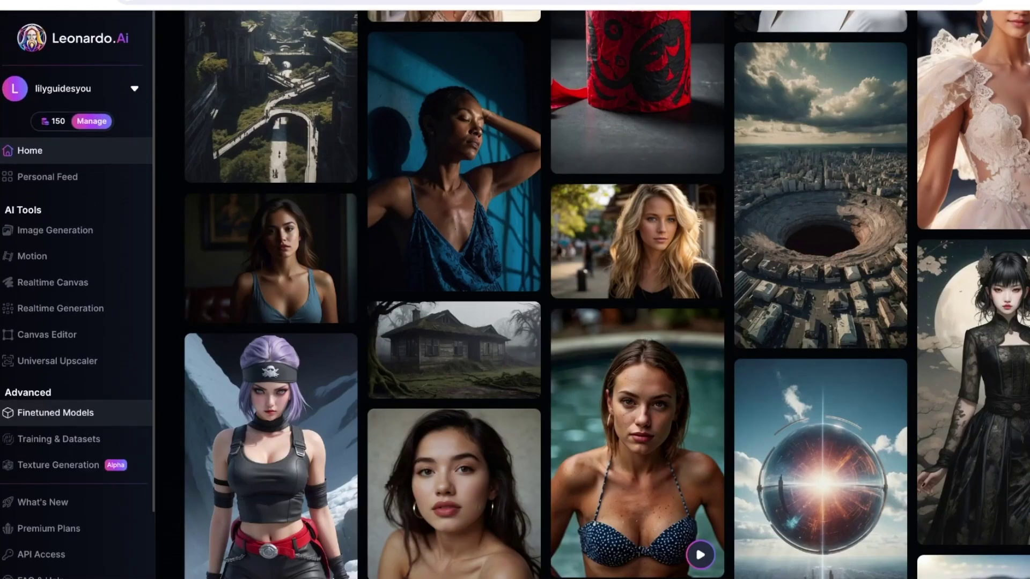
- Open Finetuned Models and start generating with the PhotoReal model
{"action": "left_click", "coordinate": [55, 413]}
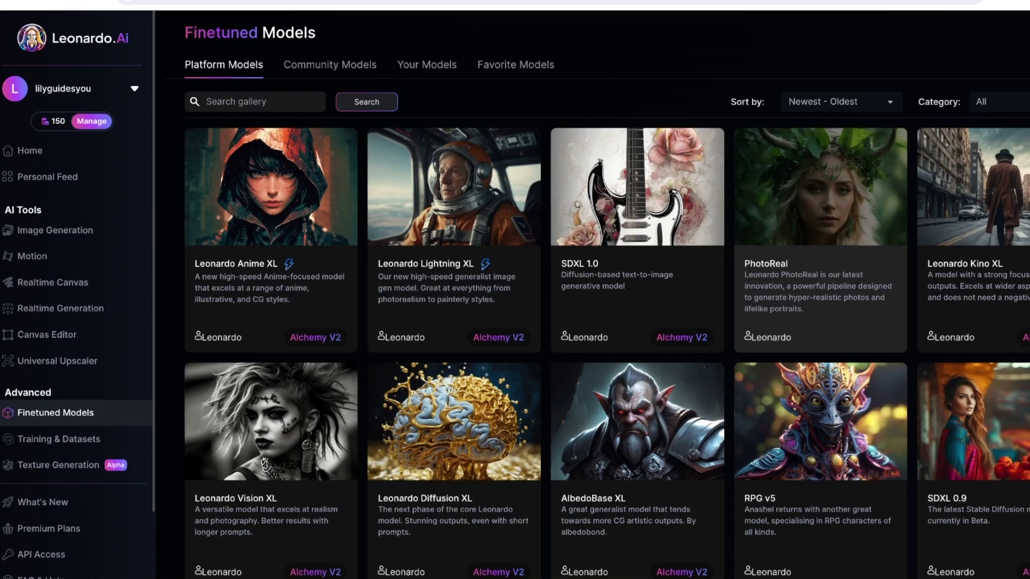
{"action": "left_click", "coordinate": [821, 214]}
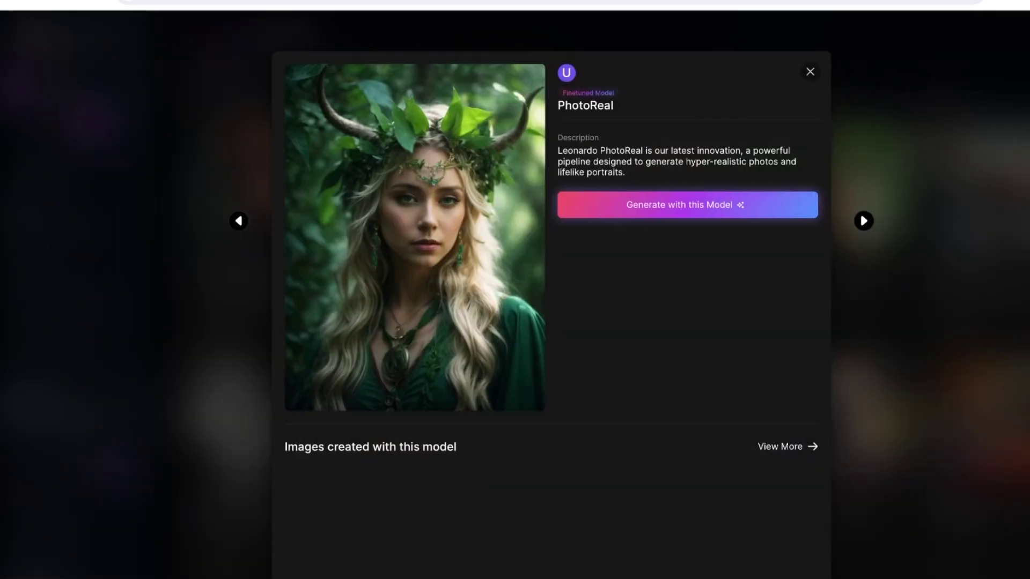
{"action": "key", "text": "Escape"}
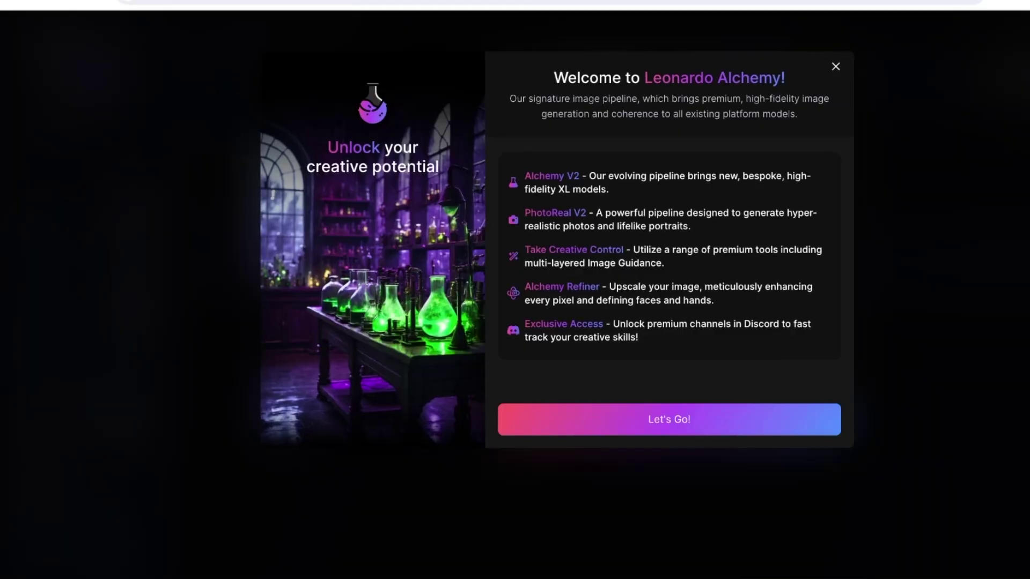
- Dismiss the Leonardo Alchemy welcome and look over the generation settings
{"action": "left_click", "coordinate": [836, 66]}
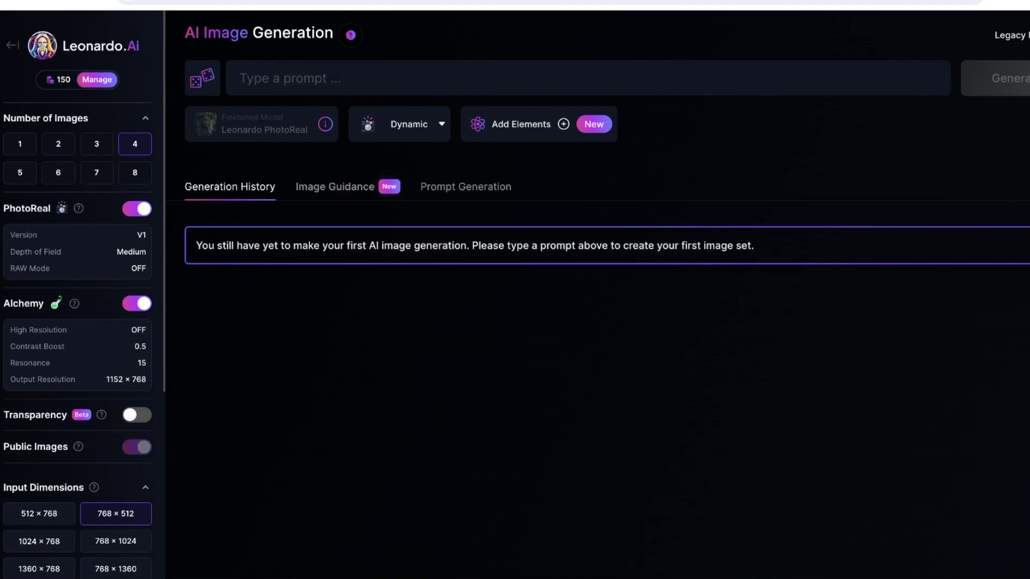
{"action": "scroll", "coordinate": [80, 295], "scroll_direction": "down", "scroll_amount": 5}
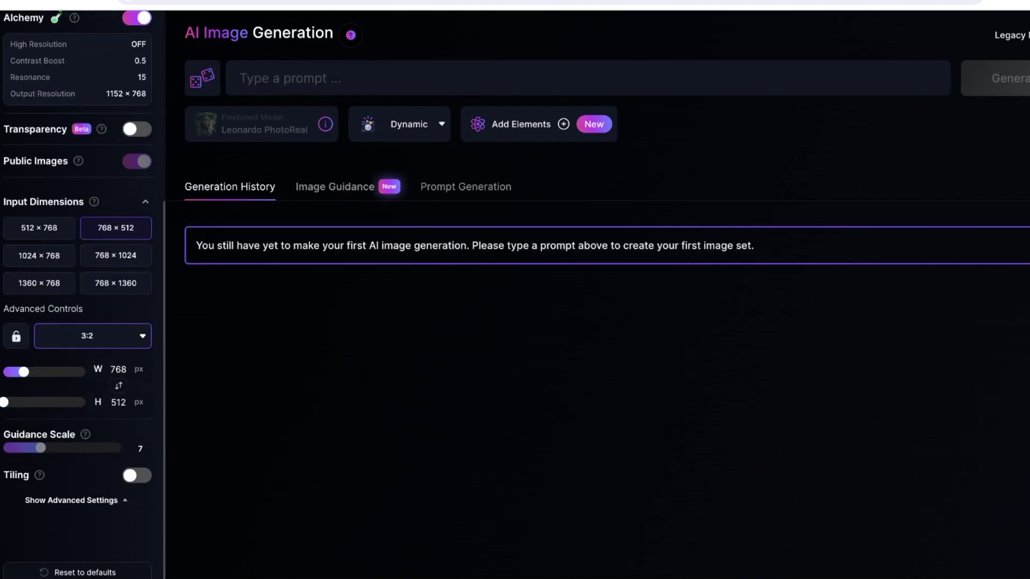
{"action": "scroll", "coordinate": [80, 295], "scroll_direction": "up", "scroll_amount": 5}
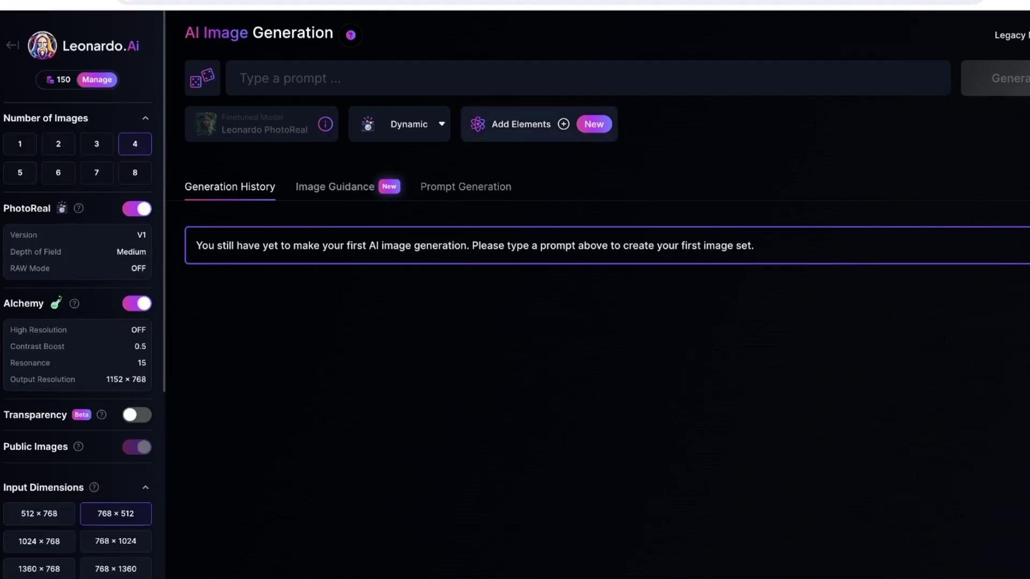
- Open Elements and close the list without adding any element
{"action": "left_click", "coordinate": [521, 124]}
{"action": "left_click", "coordinate": [862, 68]}
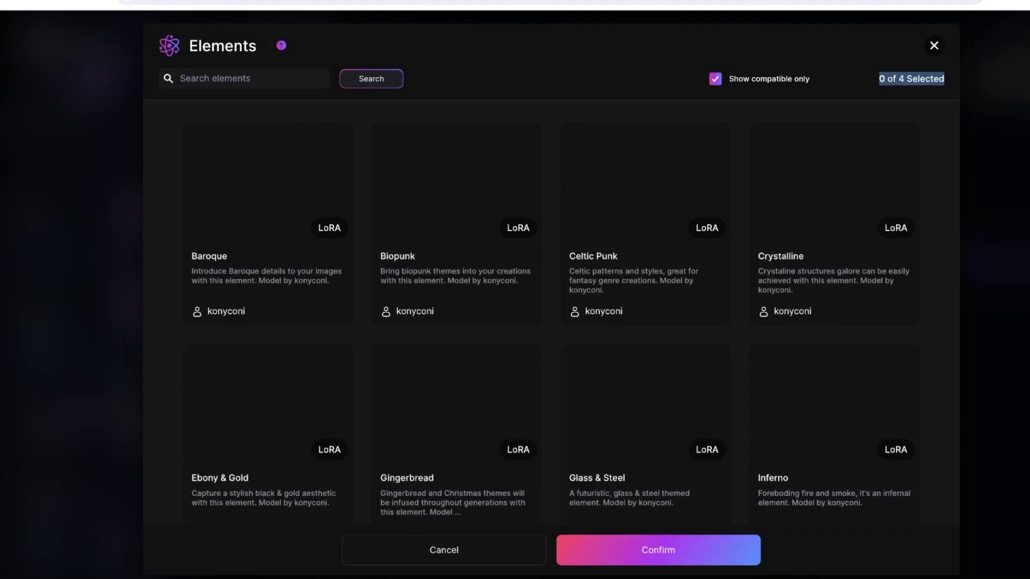
{"action": "left_click", "coordinate": [934, 46]}
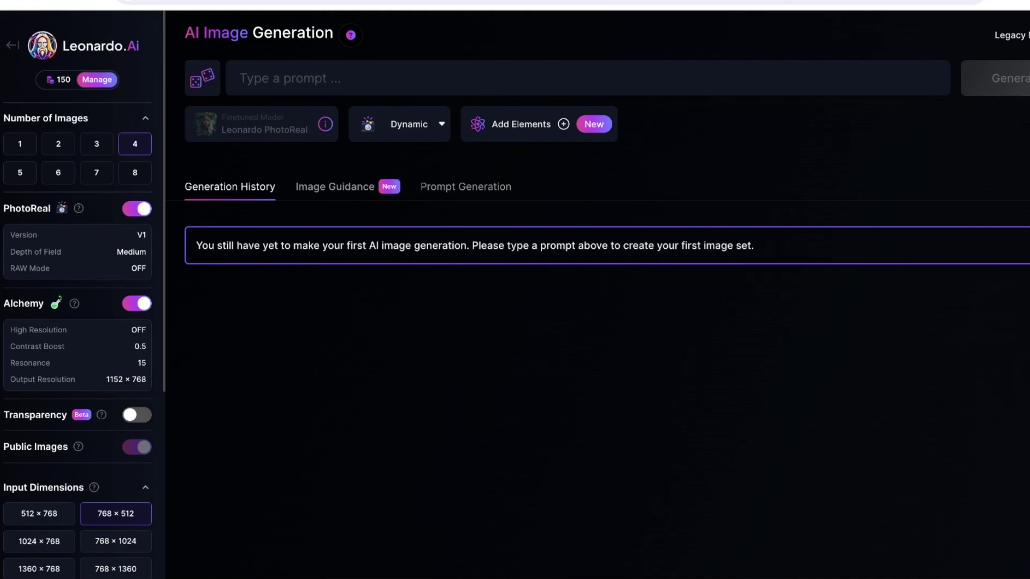
- Enter the prompt 'A majestic portrait of a woman with long red hair' and generate
{"action": "left_click", "coordinate": [242, 79]}
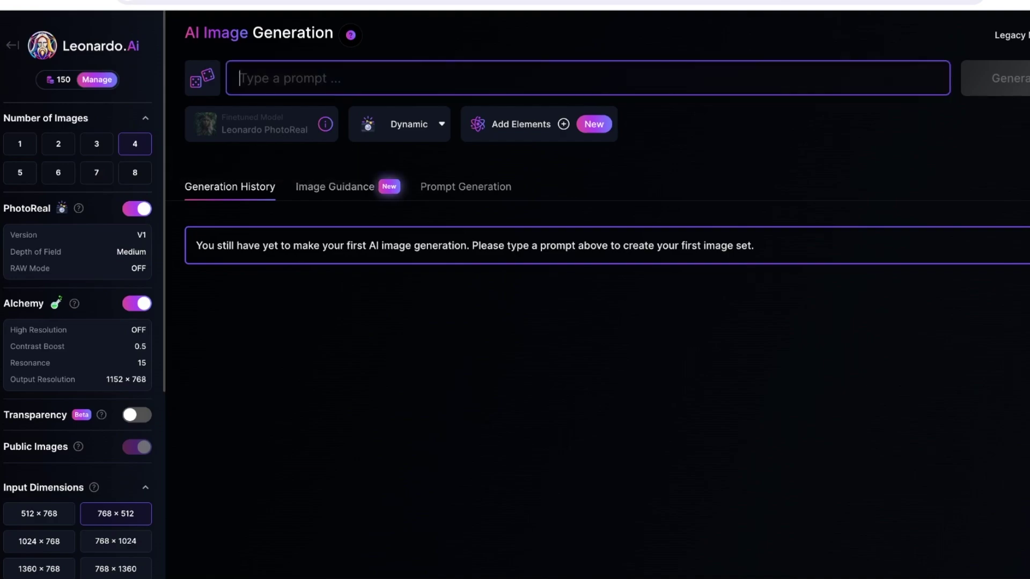
{"action": "type", "text": "A"}
{"action": "key", "text": "BackSpace"}
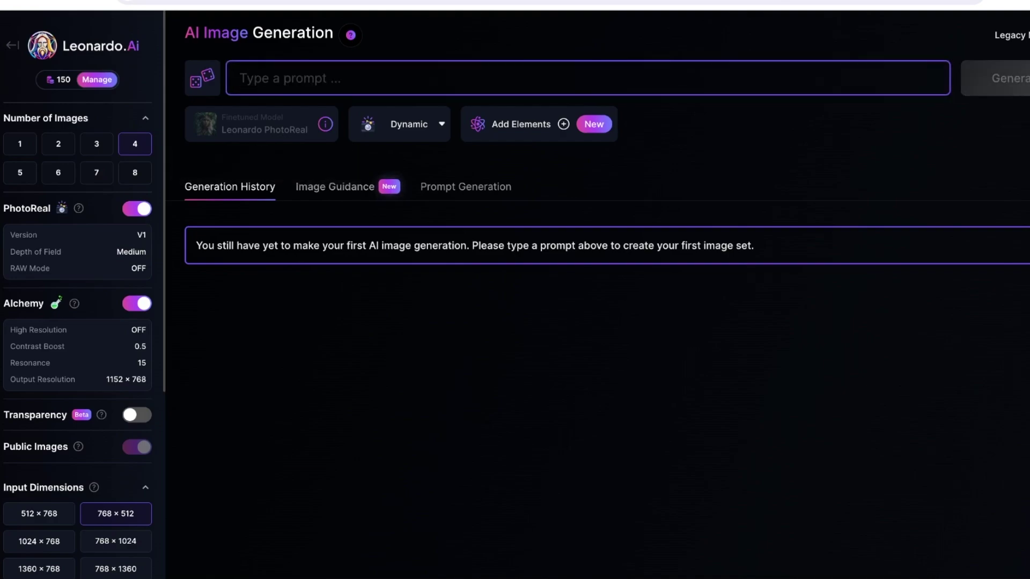
{"action": "type", "text": "A majestic portrait of a w"}
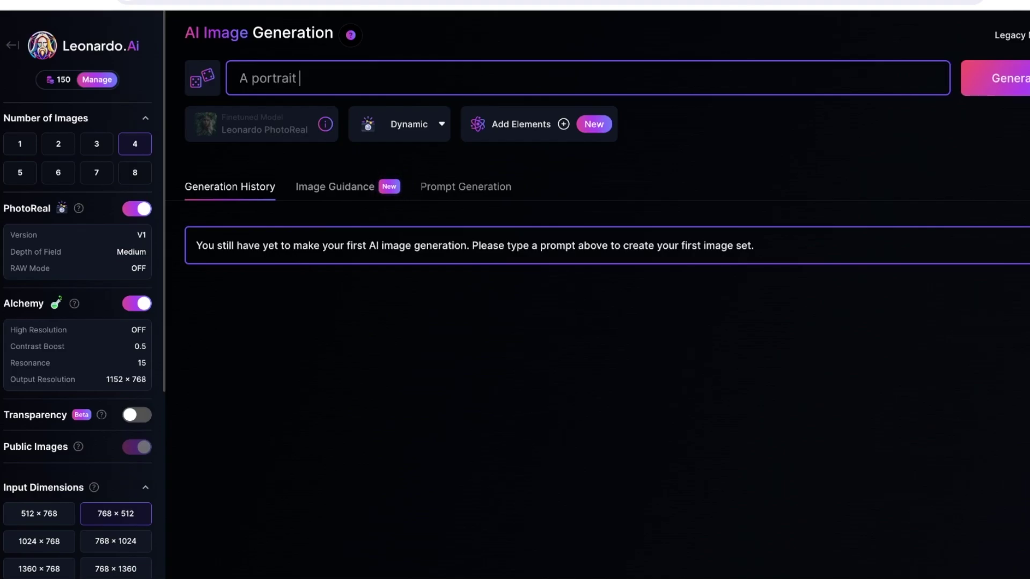
{"action": "type", "text": "oman with long "}
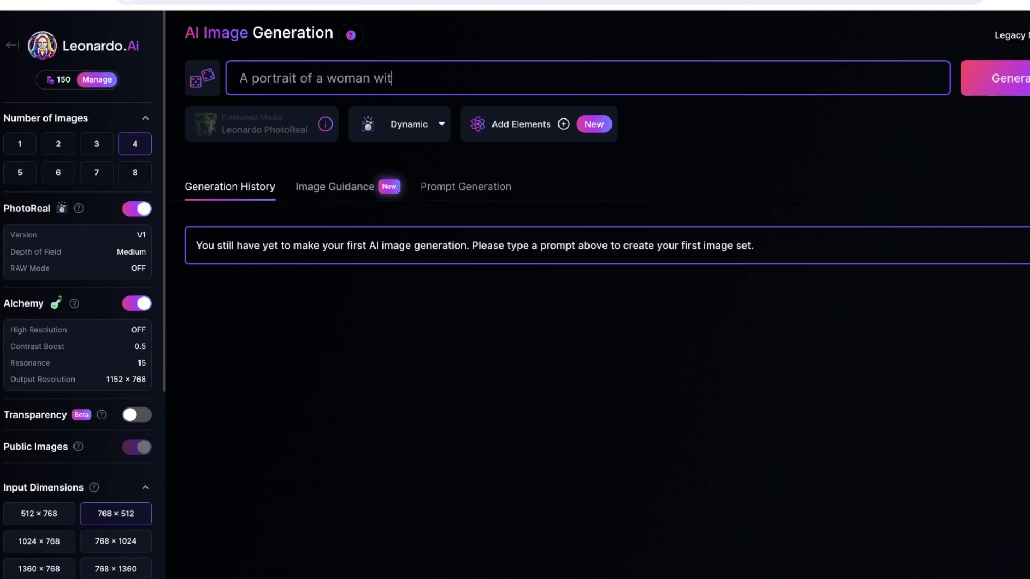
{"action": "type", "text": "red hair"}
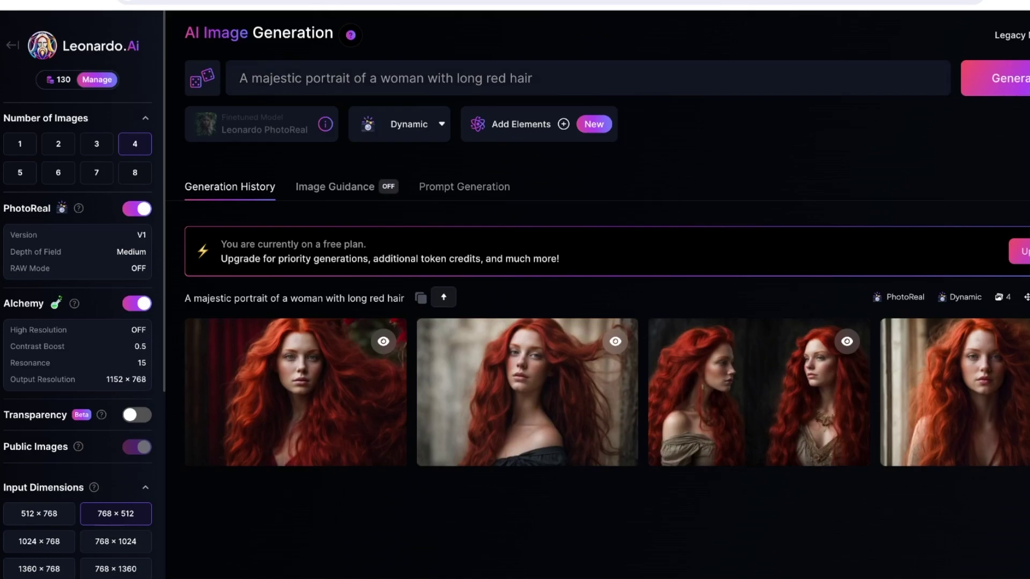
{"action": "mouse_move", "coordinate": [759, 391]}
- Set the uploaded photo as Image to Image guidance at strength 0.70
{"action": "left_click", "coordinate": [334, 187]}
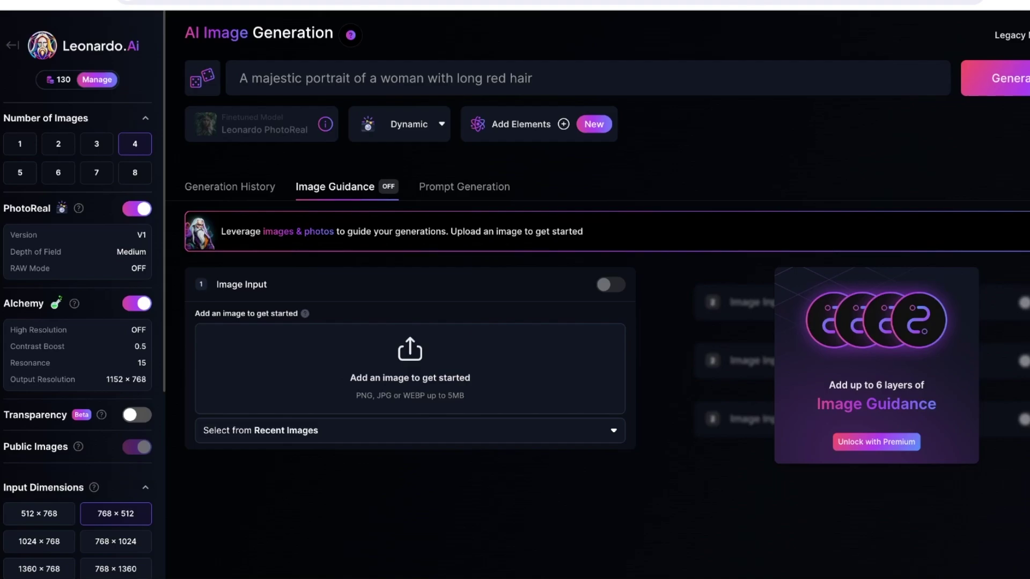
{"action": "left_click", "coordinate": [410, 430]}
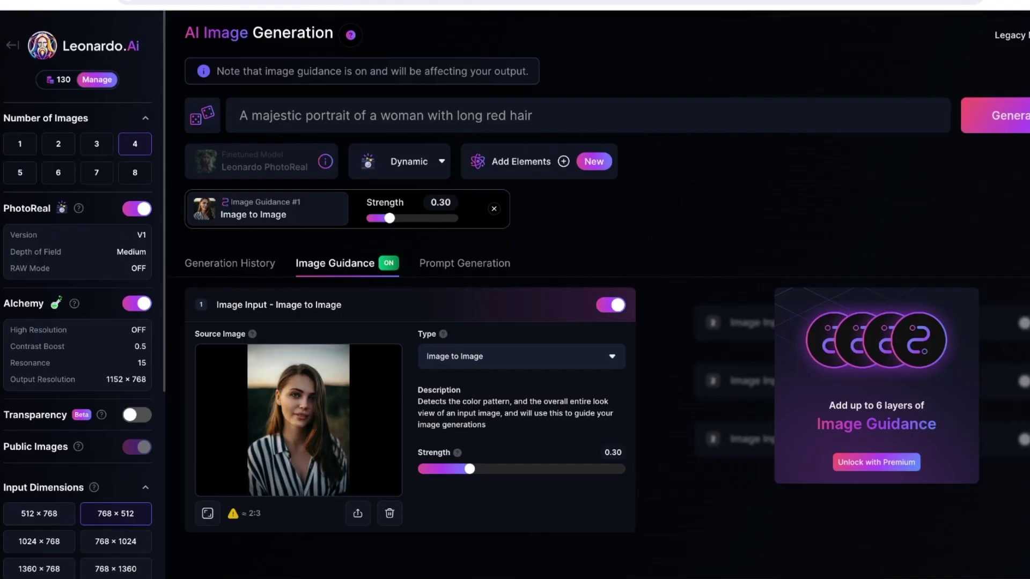
{"action": "left_click", "coordinate": [515, 357]}
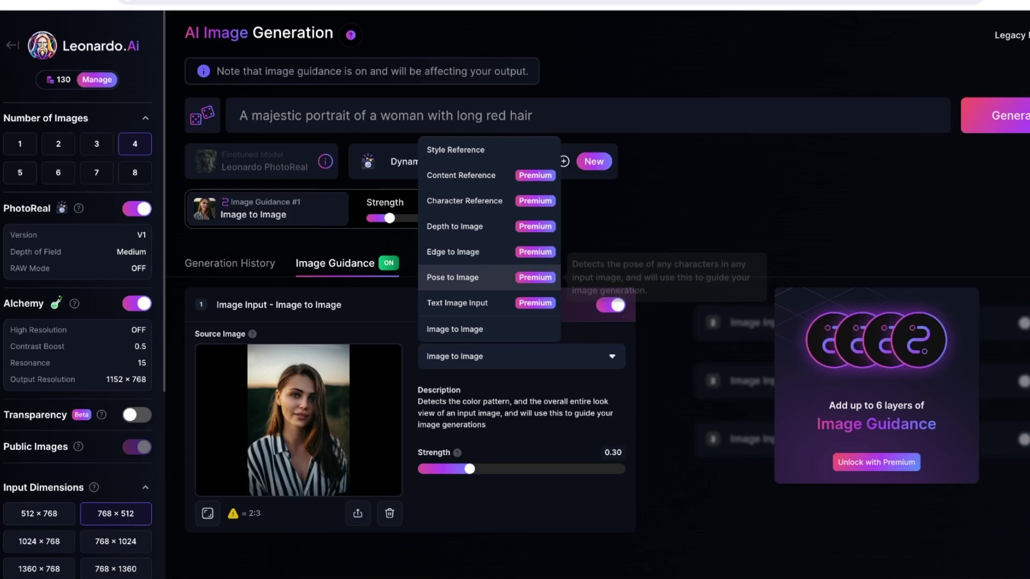
{"action": "left_click", "coordinate": [455, 329]}
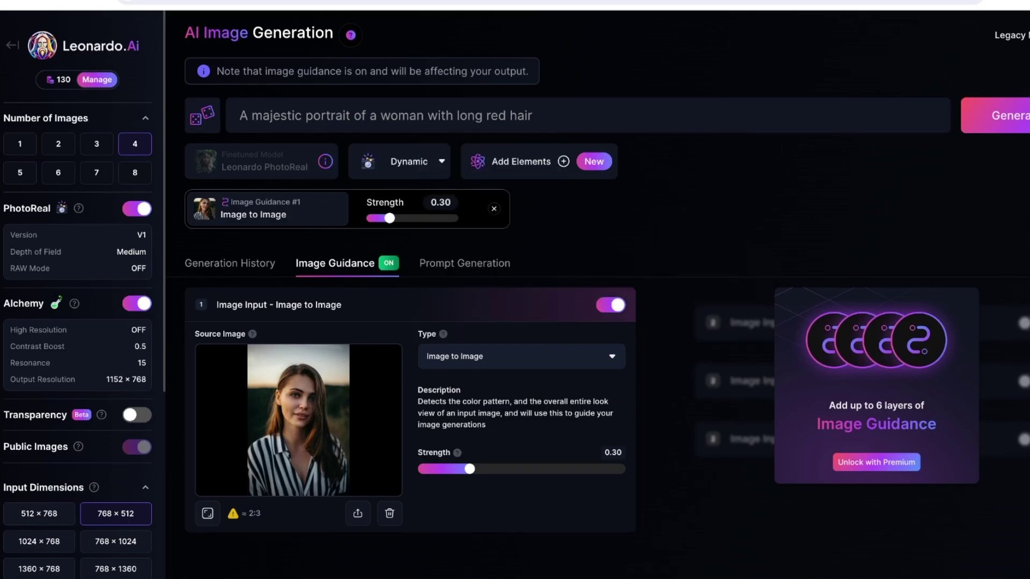
{"action": "left_click_drag", "start_coordinate": [469, 469], "coordinate": [574, 469]}
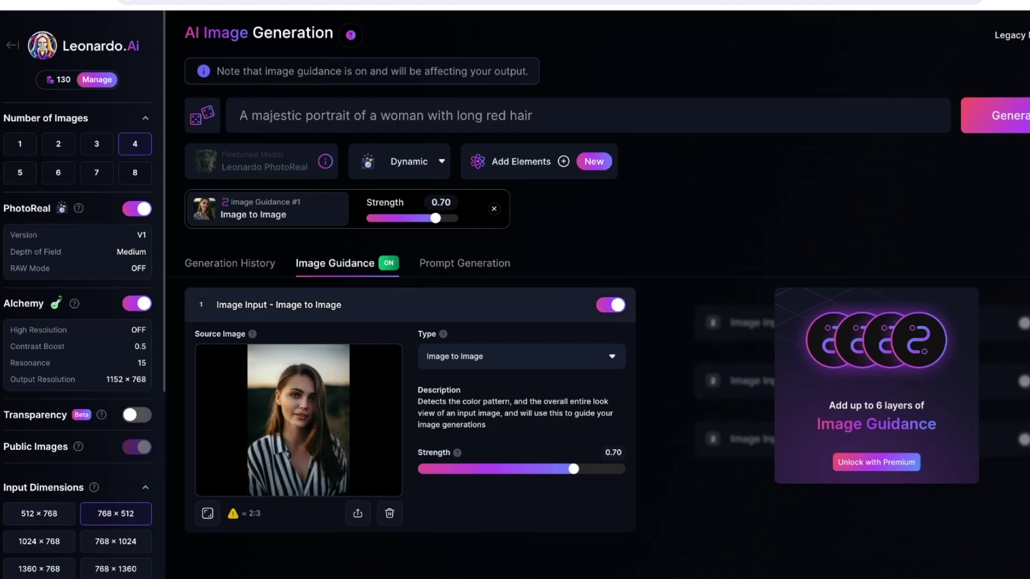
{"action": "left_click", "coordinate": [610, 305]}
{"action": "left_click", "coordinate": [610, 229]}
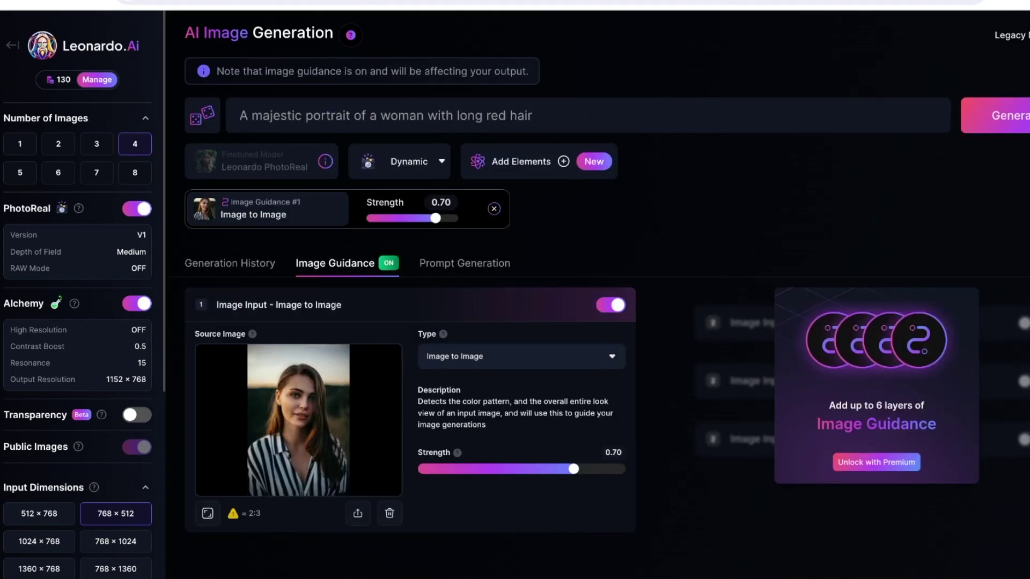
- Glance at Prompt Generation and Image Guidance, then return to Generation History
{"action": "left_click", "coordinate": [464, 263]}
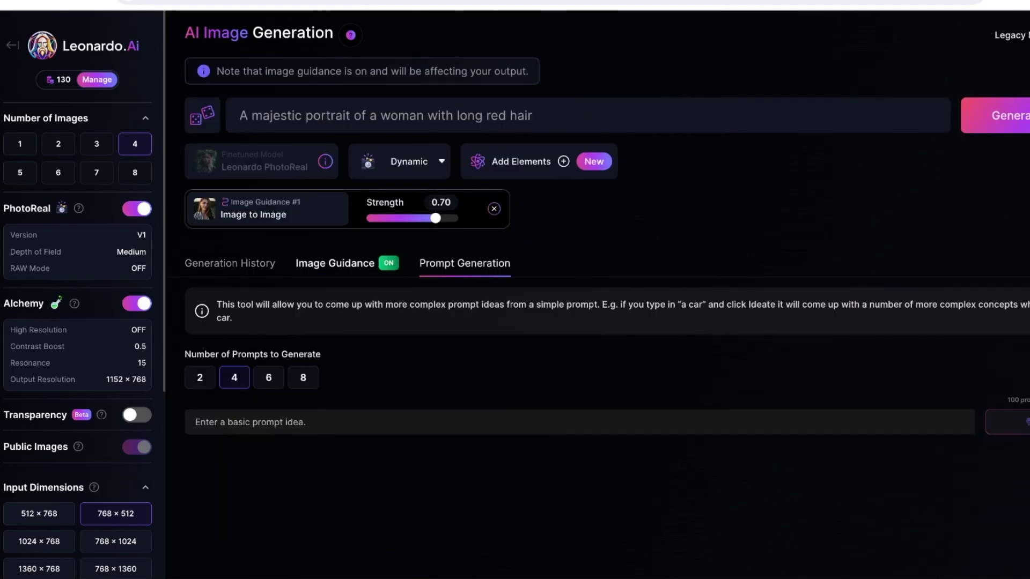
{"action": "left_click", "coordinate": [335, 263]}
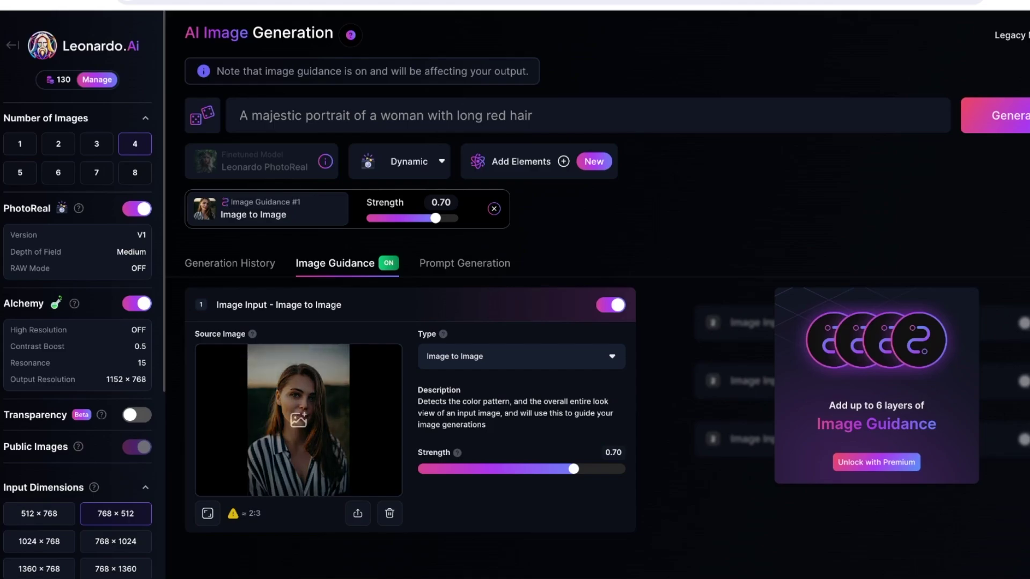
{"action": "left_click", "coordinate": [230, 263]}
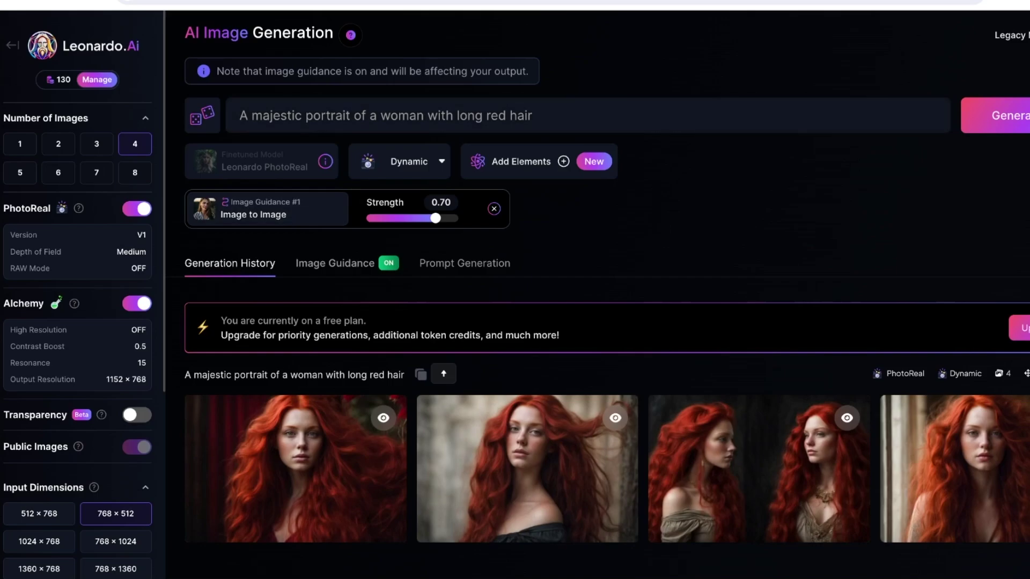
- Replace the prompt with 'make the woman in the image dresses like a princess' and generate
{"action": "left_click", "coordinate": [409, 115]}
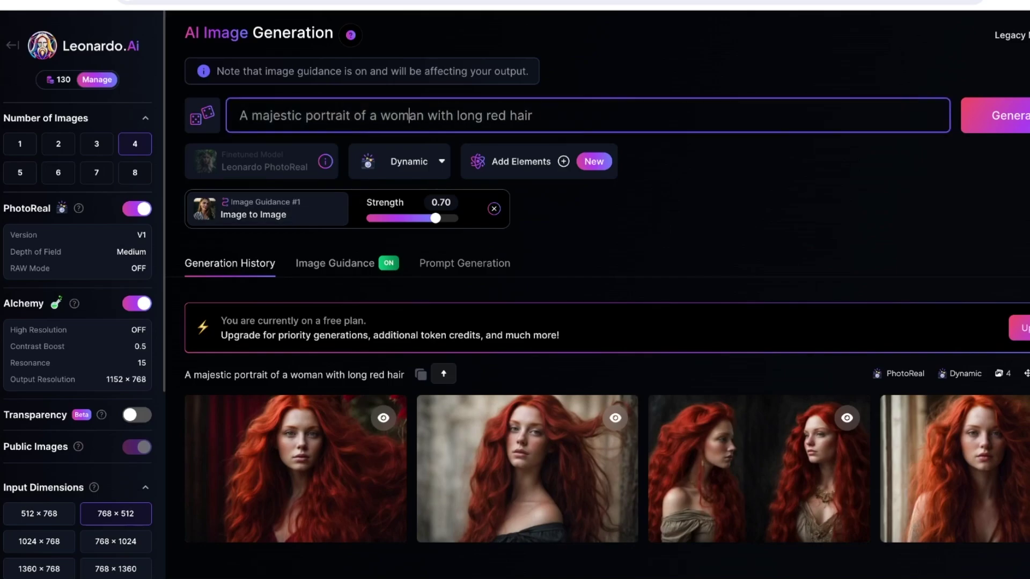
{"action": "key", "text": "BackSpace"}
{"action": "key", "text": "ctrl+a"}
{"action": "type", "text": "make the image"}
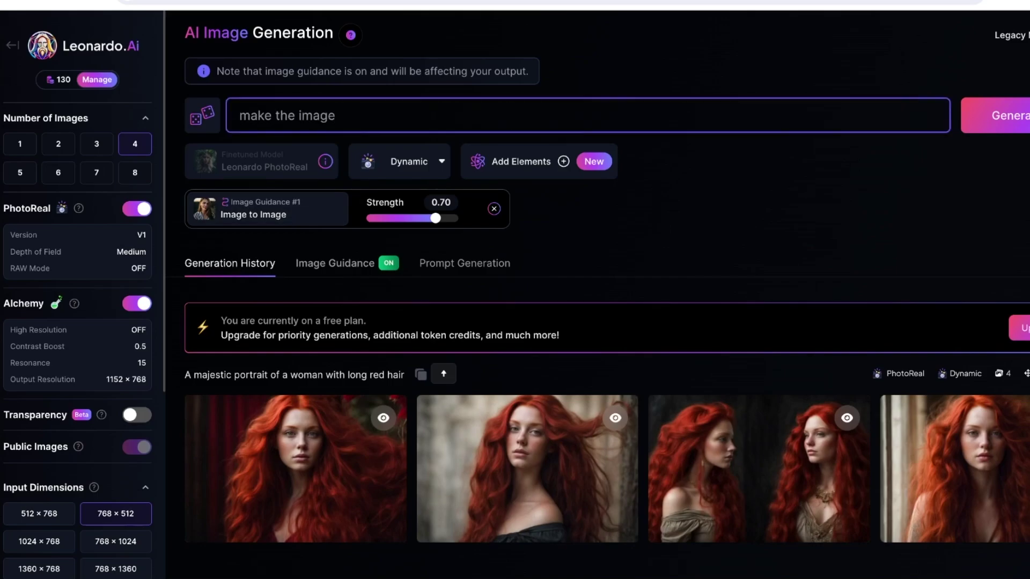
{"action": "key", "text": "BackSpace"}
{"action": "key", "text": "BackSpace"}
{"action": "key", "text": "BackSpace"}
{"action": "key", "text": "BackSpace"}
{"action": "key", "text": "BackSpace"}
{"action": "key", "text": "BackSpace"}
{"action": "type", "text": "woman in the image dresses "}
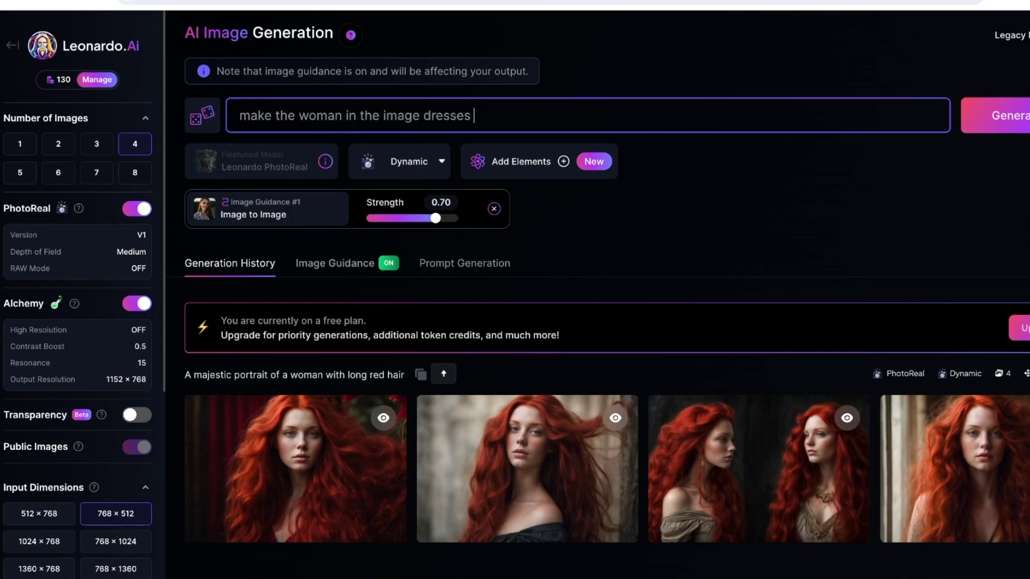
{"action": "type", "text": "loi"}
{"action": "key", "text": "BackSpace"}
{"action": "key", "text": "BackSpace"}
{"action": "type", "text": "ike a princess"}
{"action": "key", "text": "Return"}
- Review the four image-guided princess results in the generation history
{"action": "scroll", "coordinate": [600, 337], "scroll_direction": "down", "scroll_amount": 3}
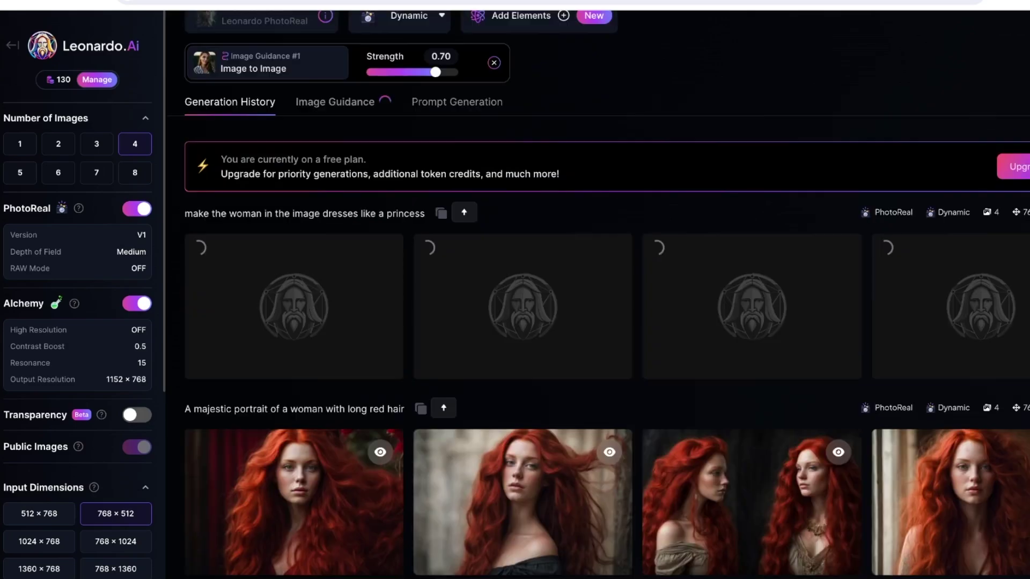
{"action": "scroll", "coordinate": [600, 337], "scroll_direction": "up", "scroll_amount": 1}
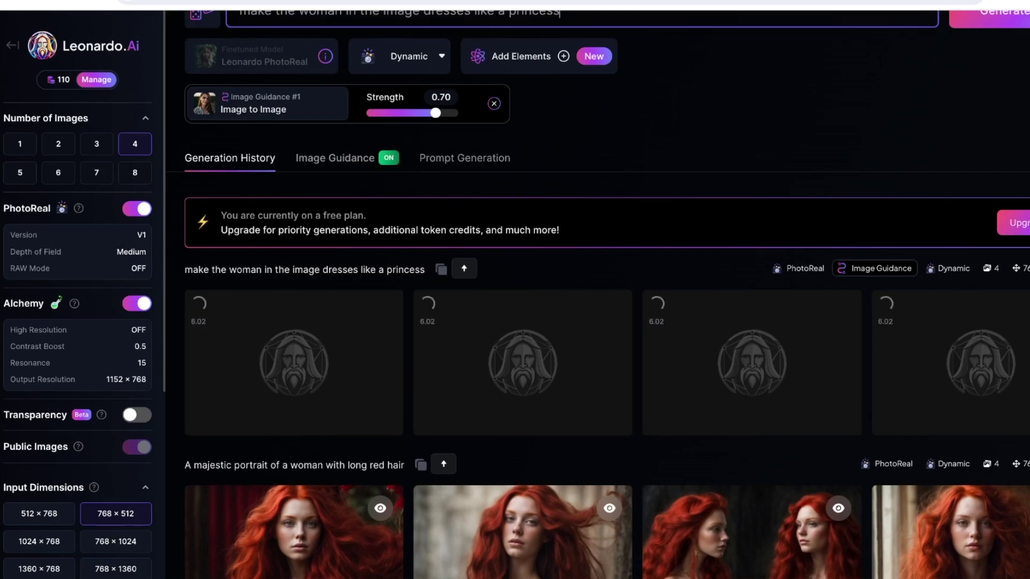
{"action": "scroll", "coordinate": [597, 295], "scroll_direction": "down", "scroll_amount": 1}
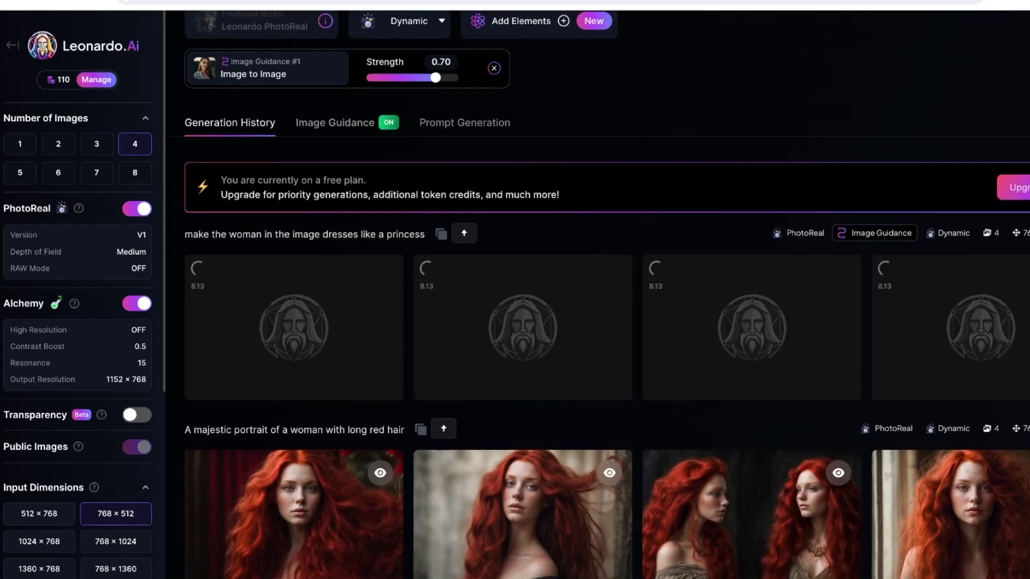
{"action": "scroll", "coordinate": [598, 294], "scroll_direction": "up", "scroll_amount": 3}
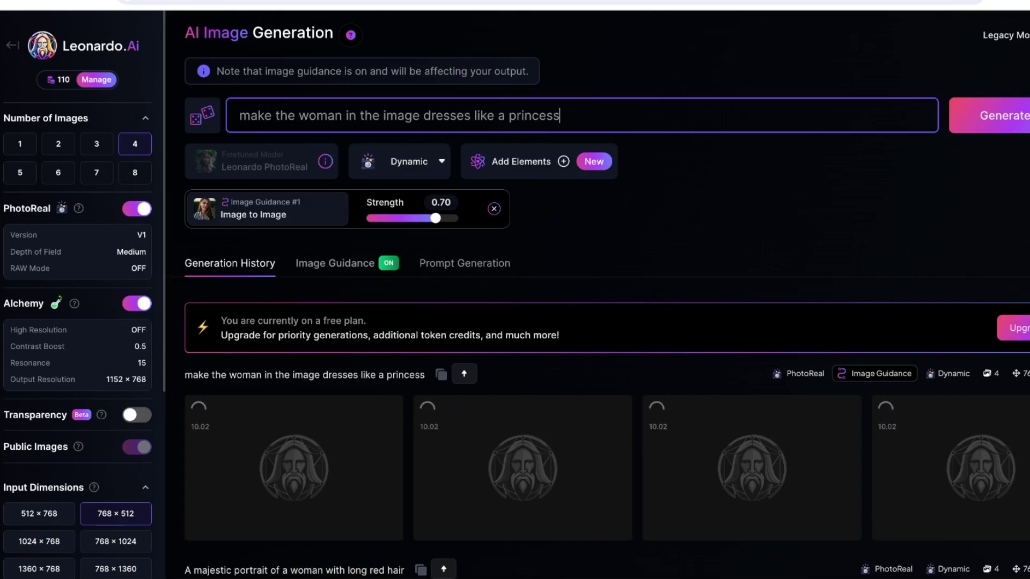
{"action": "scroll", "coordinate": [598, 294], "scroll_direction": "down", "scroll_amount": 3}
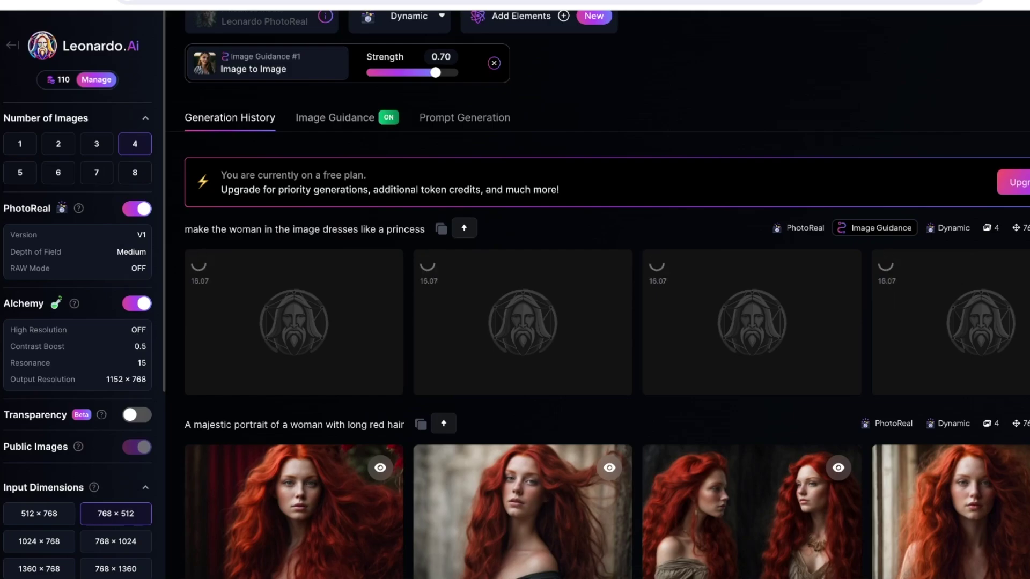
{"action": "scroll", "coordinate": [598, 294], "scroll_direction": "up", "scroll_amount": 3}
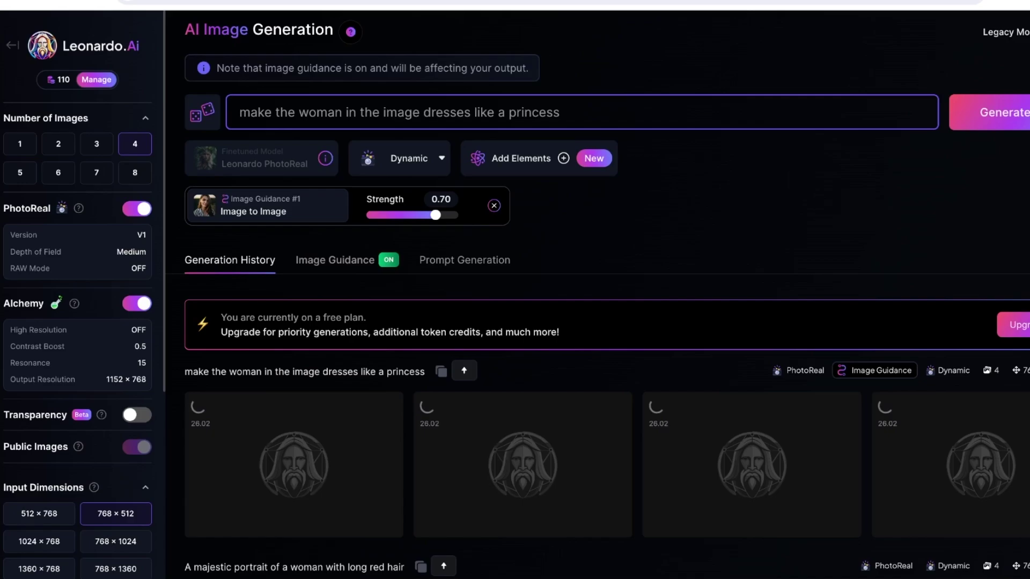
{"action": "scroll", "coordinate": [595, 322], "scroll_direction": "down", "scroll_amount": 3}
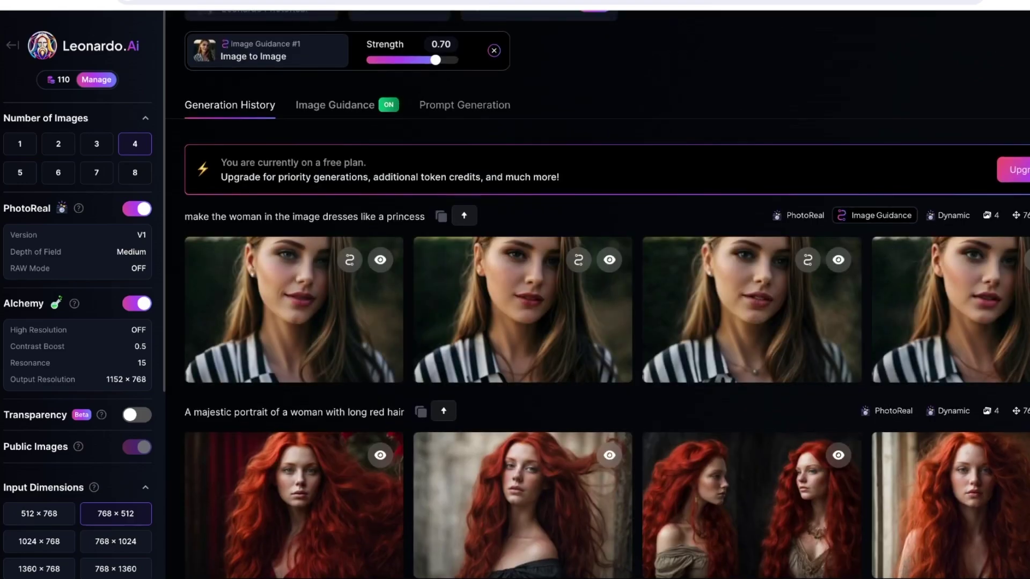
- Scroll to the top of the generation page and go back to the Leonardo.Ai Home dashboard
{"action": "mouse_move", "coordinate": [294, 310]}
{"action": "scroll", "coordinate": [290, 322], "scroll_direction": "up", "scroll_amount": 3}
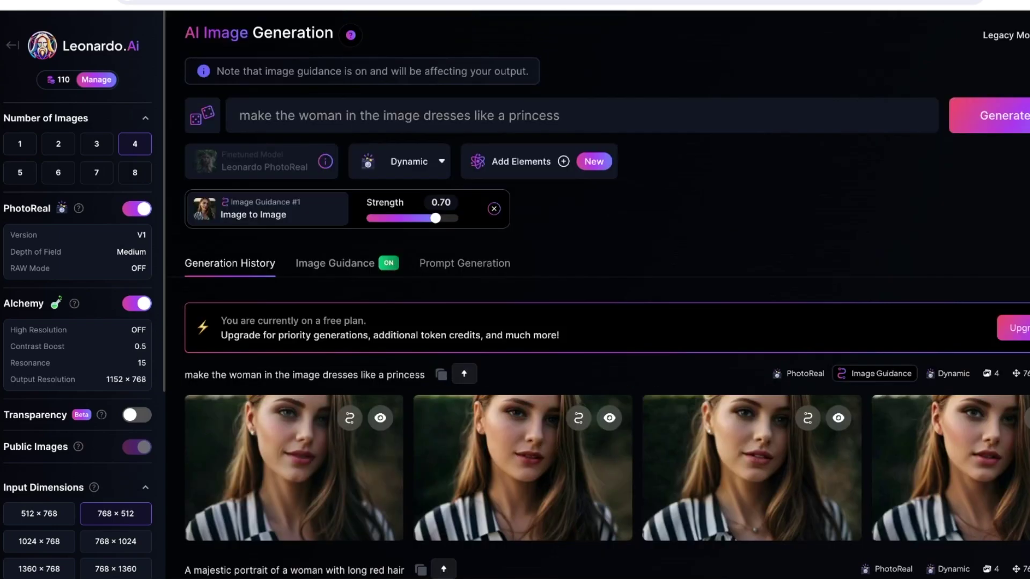
{"action": "key", "text": "alt+Left"}
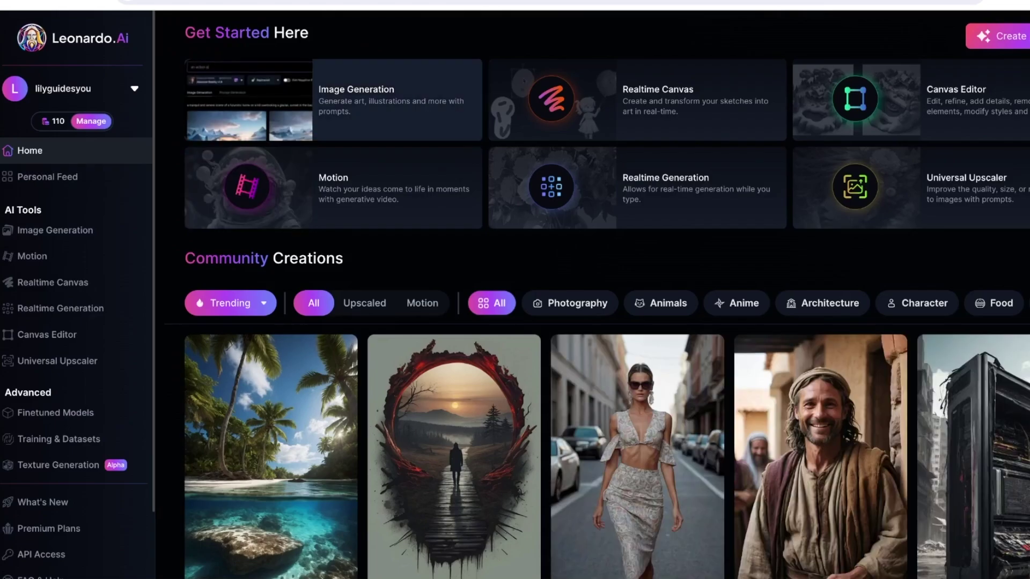
- Return to the Image Generation workspace and switch the style preset to Anime
{"action": "key", "text": "alt+Right"}
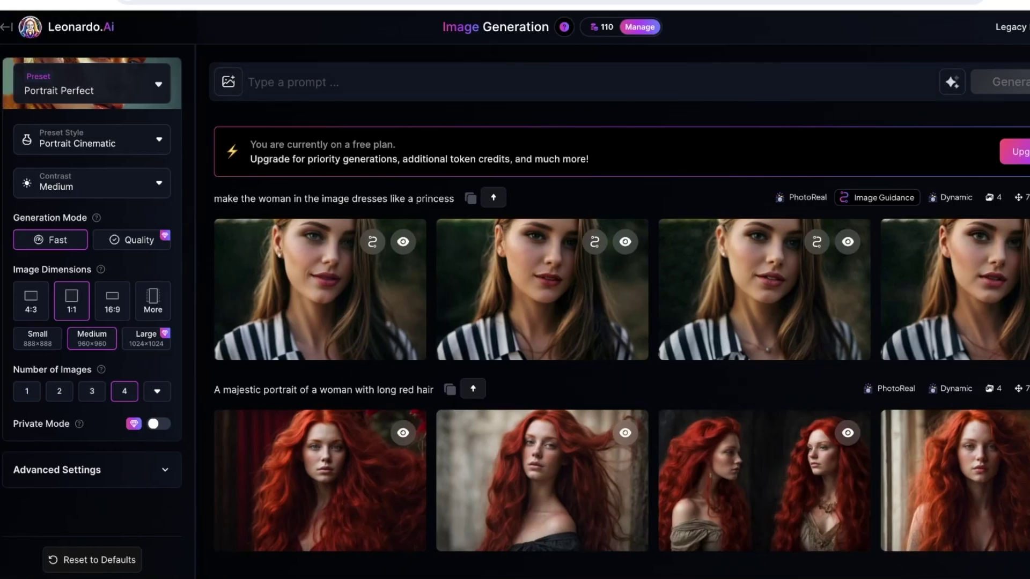
{"action": "left_click", "coordinate": [158, 84]}
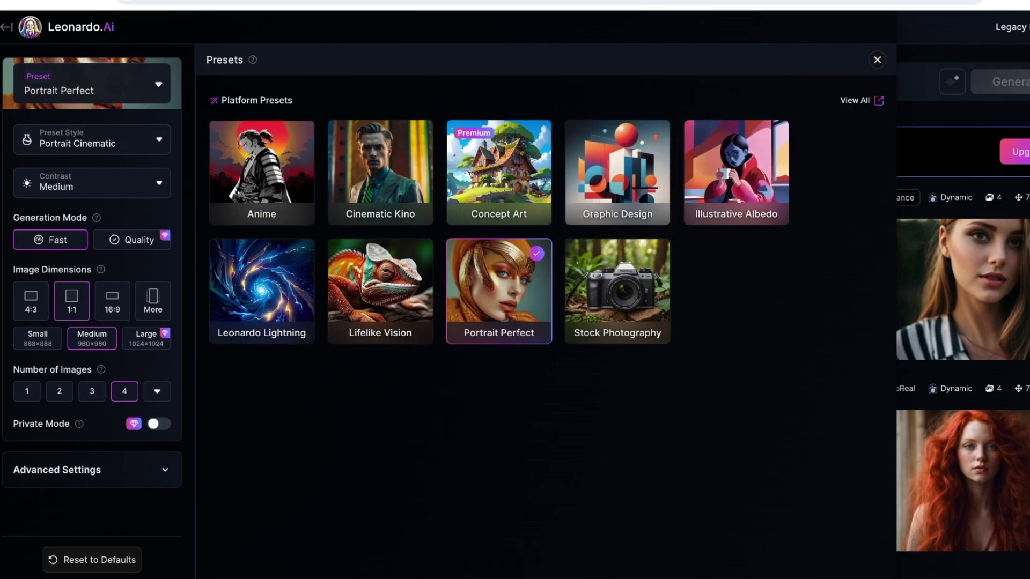
{"action": "left_click", "coordinate": [261, 171]}
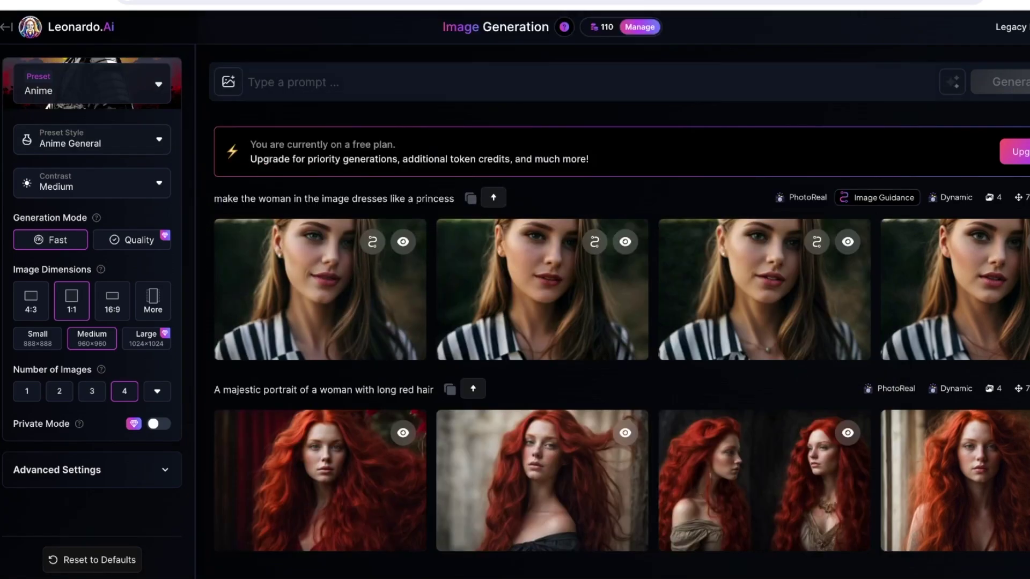
{"action": "left_click", "coordinate": [321, 83]}
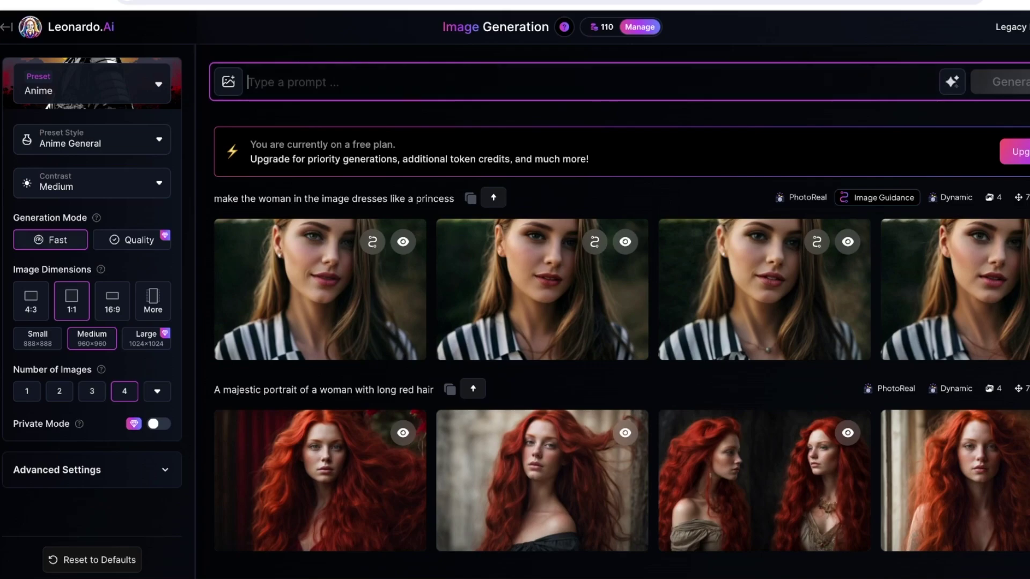
- Expand Advanced Settings and confirm the model is Leonardo Anime XL
{"action": "scroll", "coordinate": [617, 321], "scroll_direction": "down", "scroll_amount": 1}
{"action": "left_click", "coordinate": [91, 470]}
{"action": "scroll", "coordinate": [91, 470], "scroll_direction": "down", "scroll_amount": 3}
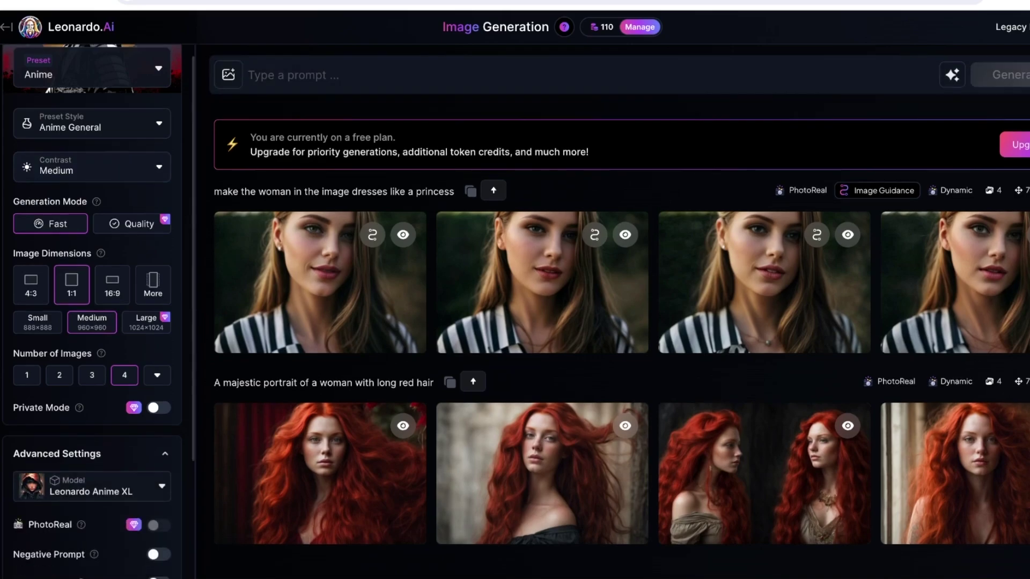
{"action": "left_click", "coordinate": [91, 325]}
{"action": "left_click", "coordinate": [91, 324]}
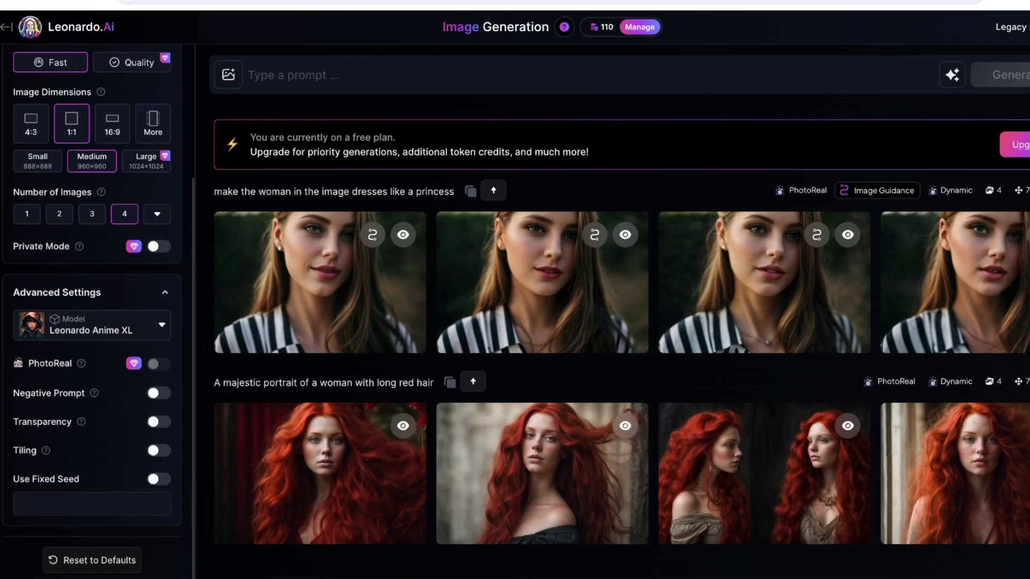
{"action": "scroll", "coordinate": [97, 311], "scroll_direction": "up", "scroll_amount": 3}
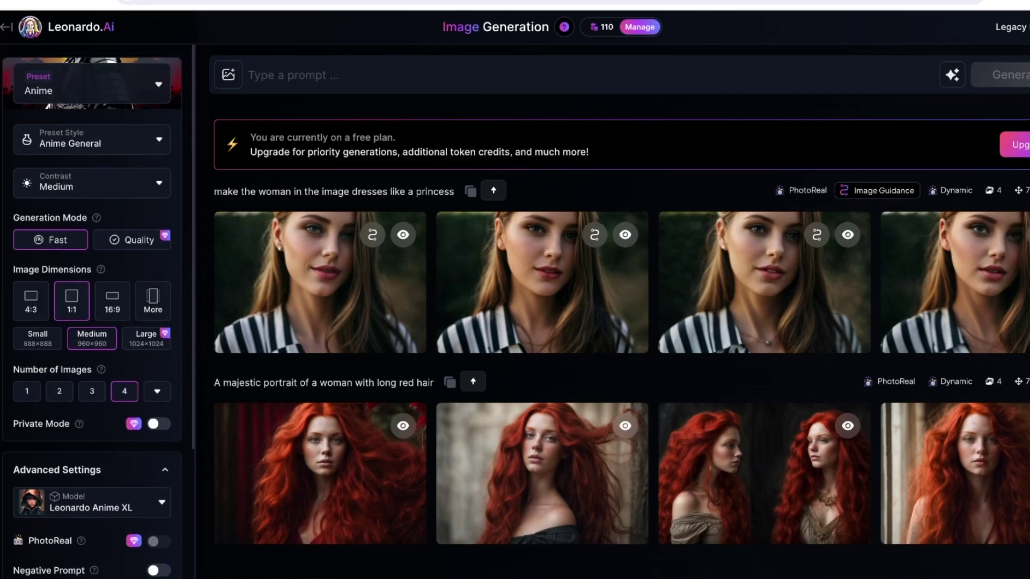
{"action": "left_click", "coordinate": [248, 82]}
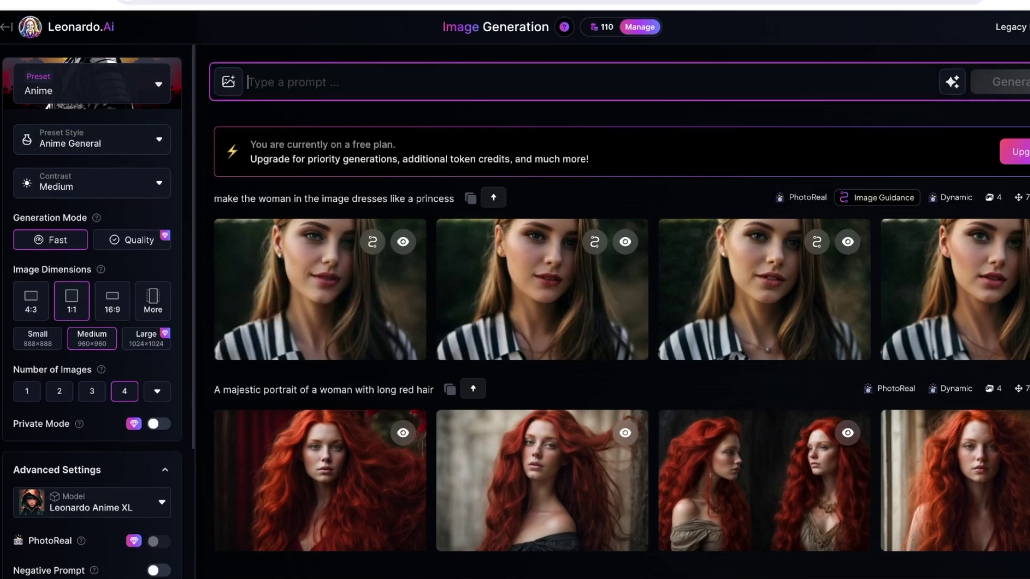
{"action": "left_click", "coordinate": [228, 81]}
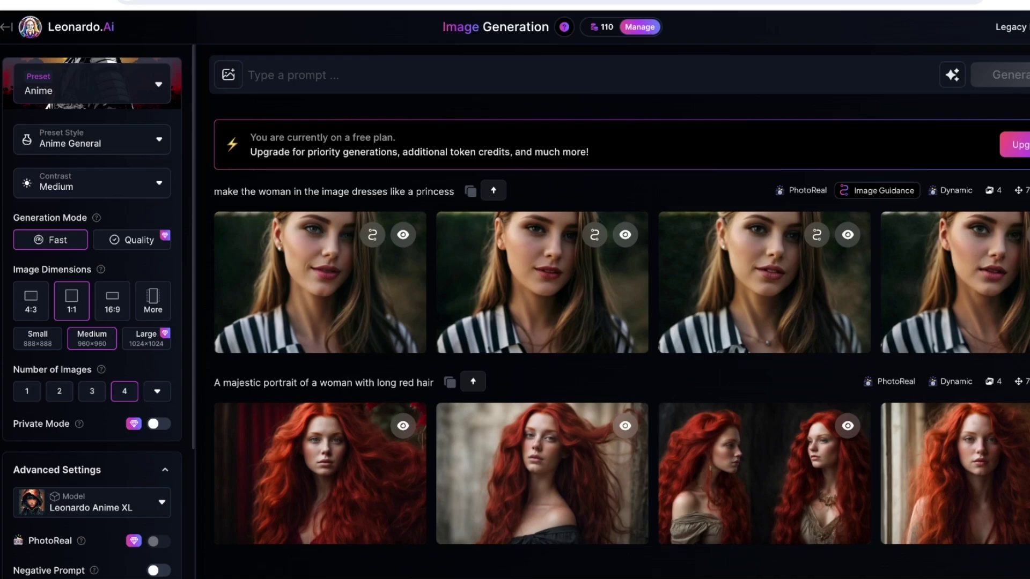
- Close the Image Guidance options and reuse the prompt 'make the woman in the image dresses like a princess'
{"action": "left_click", "coordinate": [228, 82]}
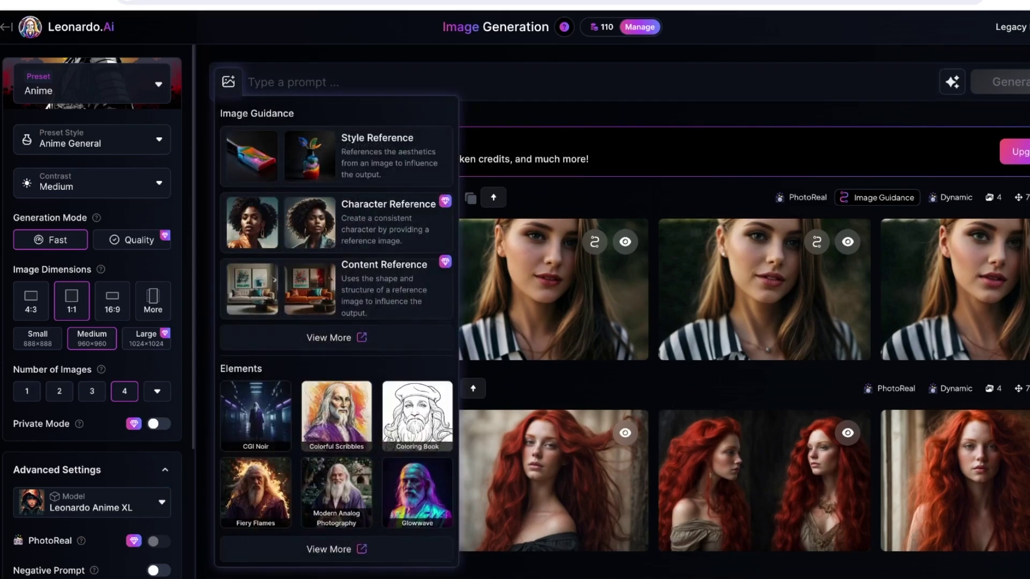
{"action": "key", "text": "Escape"}
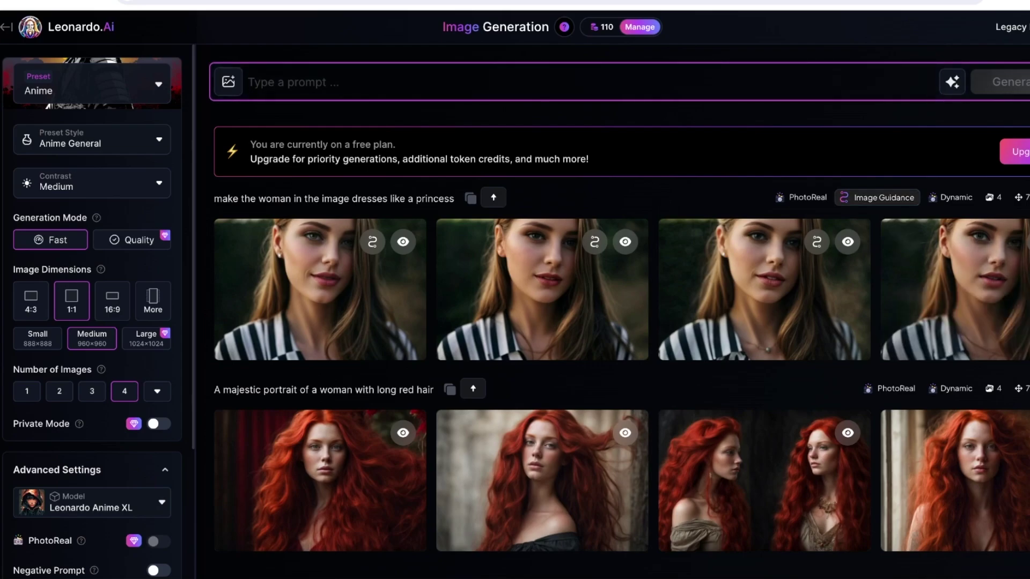
{"action": "mouse_move", "coordinate": [877, 197]}
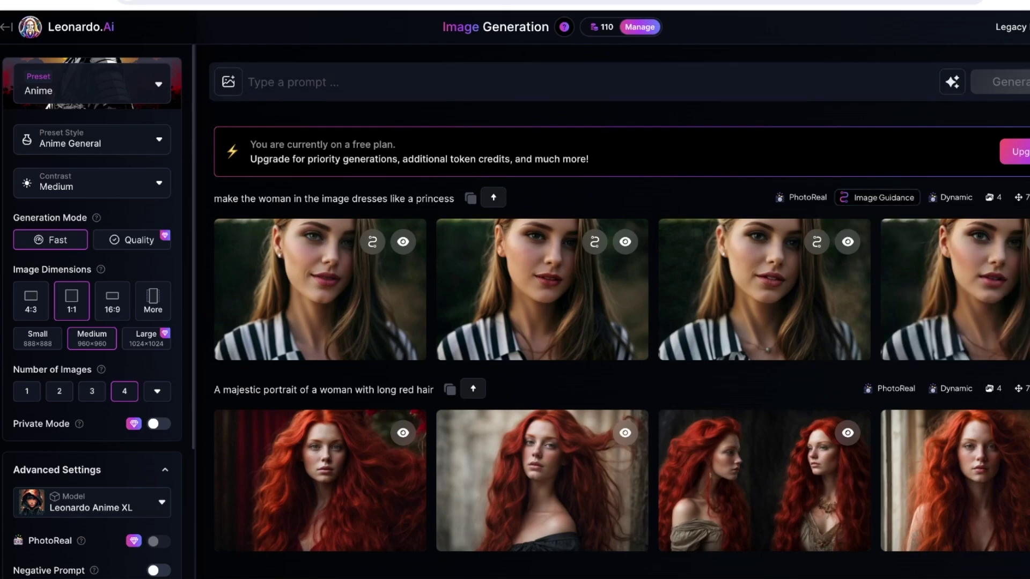
{"action": "left_click", "coordinate": [493, 198]}
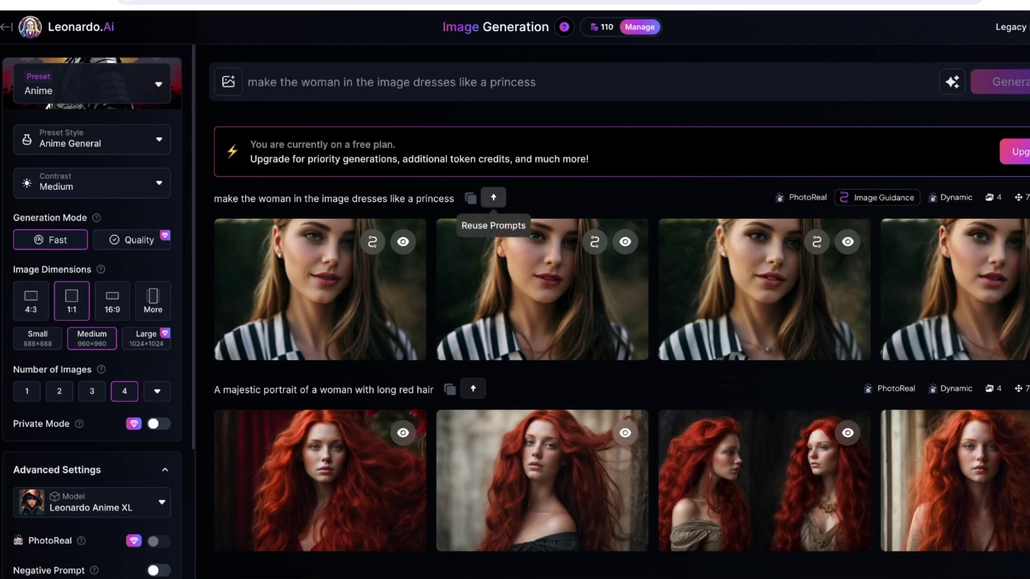
- Generate four Anime General images with Leonardo Anime XL from the princess prompt
{"action": "key", "text": "Return"}
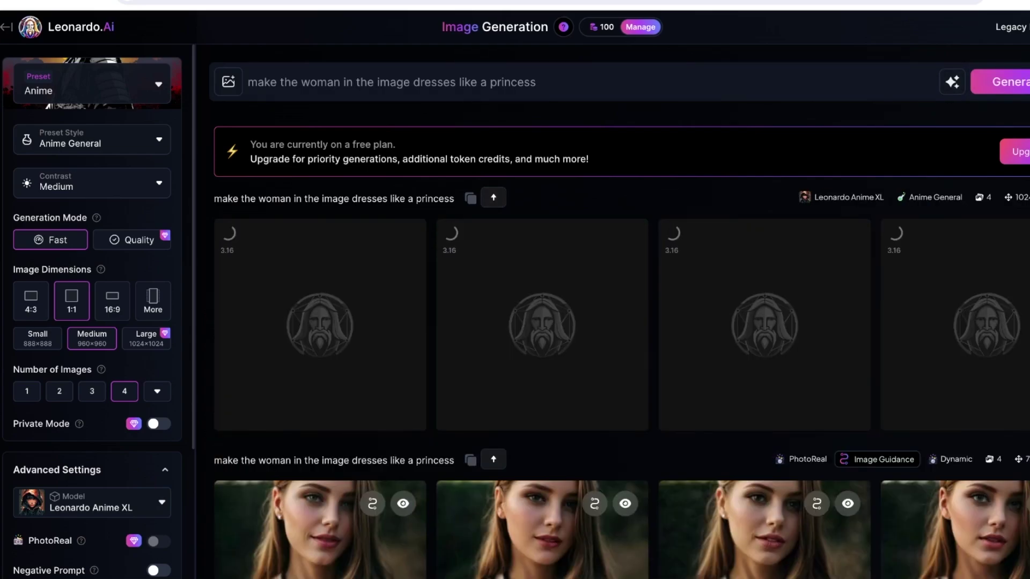
{"action": "scroll", "coordinate": [91, 322], "scroll_direction": "down", "scroll_amount": 3}
{"action": "scroll", "coordinate": [617, 321], "scroll_direction": "down", "scroll_amount": 2}
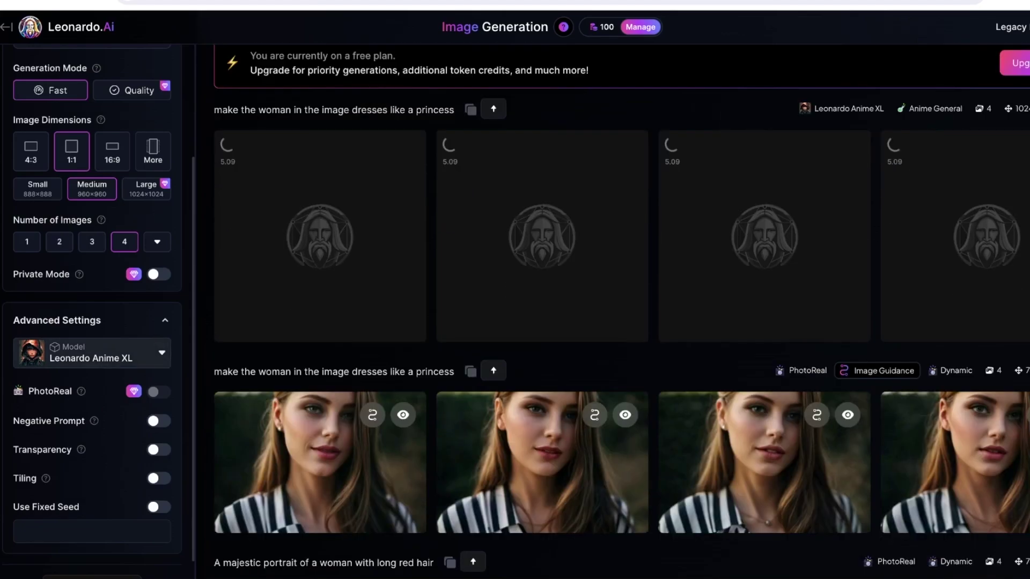
{"action": "scroll", "coordinate": [91, 322], "scroll_direction": "down", "scroll_amount": 1}
{"action": "scroll", "coordinate": [91, 295], "scroll_direction": "up", "scroll_amount": 3}
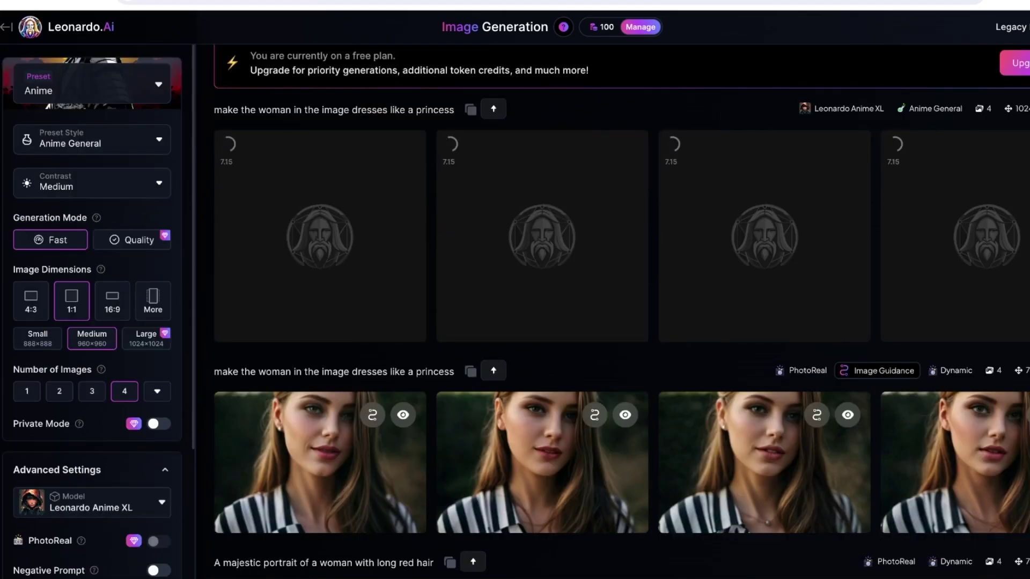
{"action": "scroll", "coordinate": [617, 322], "scroll_direction": "up", "scroll_amount": 2}
{"action": "scroll", "coordinate": [617, 322], "scroll_direction": "down", "scroll_amount": 5}
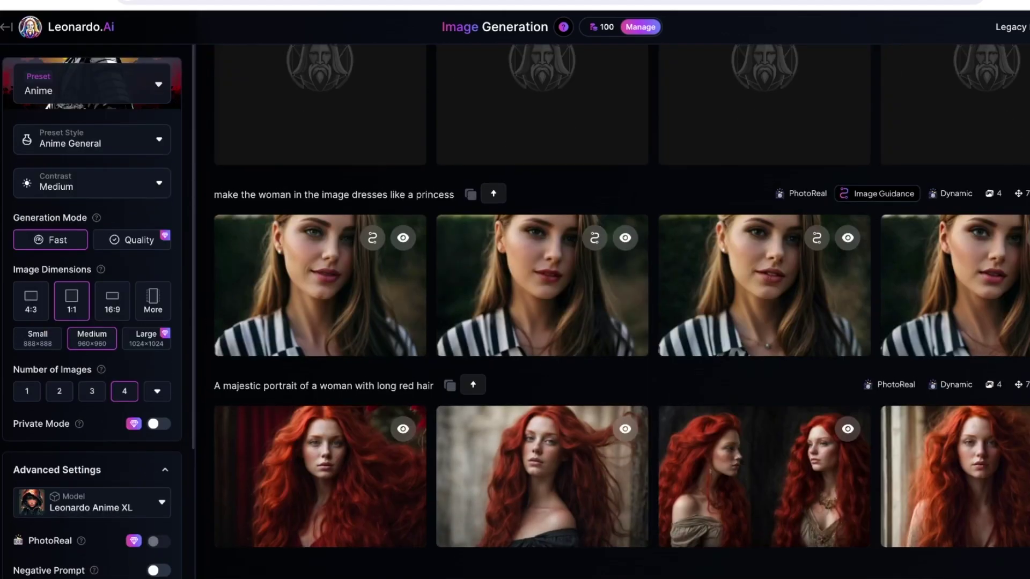
{"action": "scroll", "coordinate": [617, 322], "scroll_direction": "up", "scroll_amount": 5}
{"action": "scroll", "coordinate": [91, 295], "scroll_direction": "down", "scroll_amount": 3}
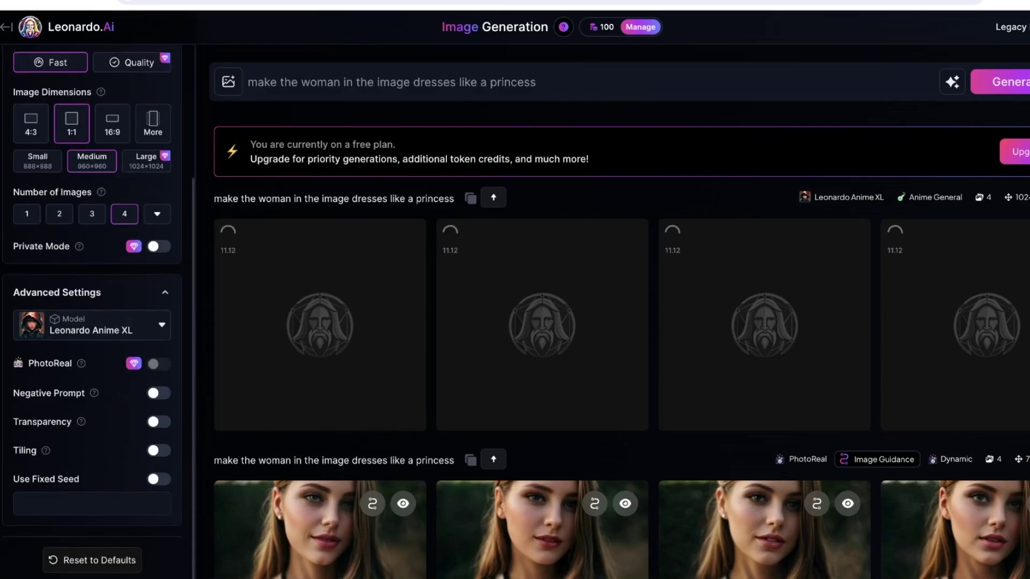
- Check the model list and keep Leonardo Anime XL selected
{"action": "left_click", "coordinate": [92, 325]}
{"action": "scroll", "coordinate": [151, 429], "scroll_direction": "down", "scroll_amount": 2}
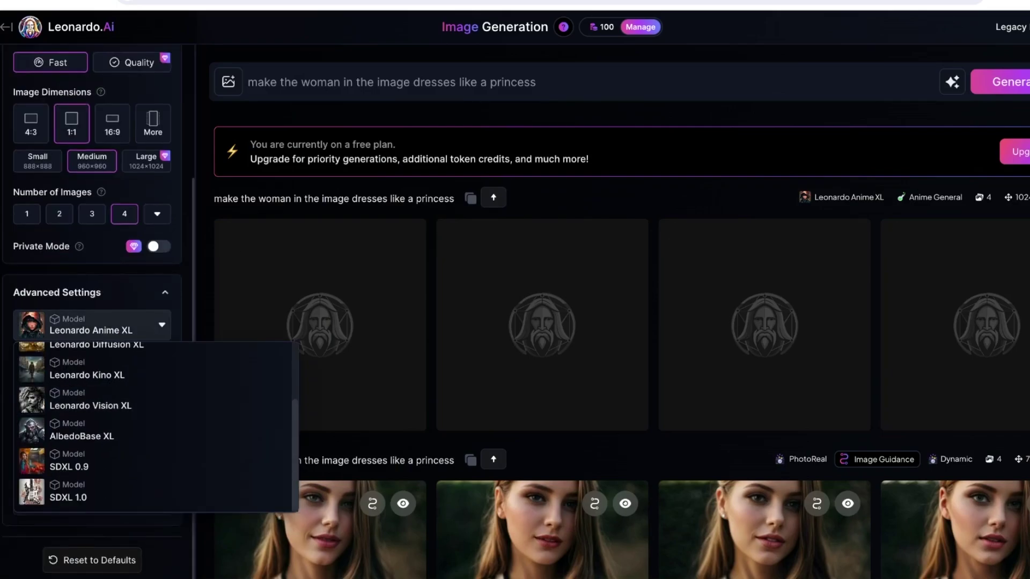
{"action": "key", "text": "Escape"}
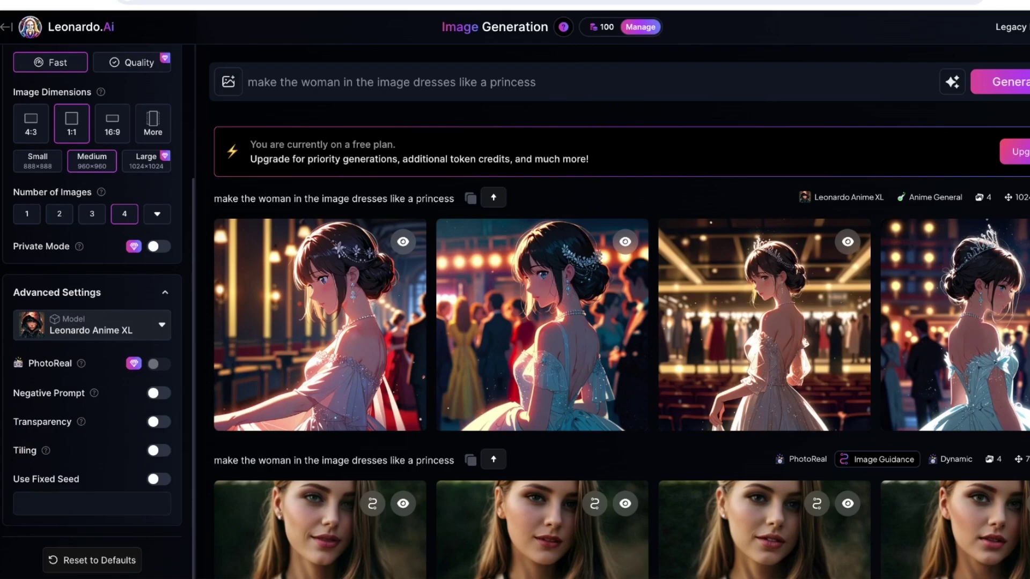
{"action": "scroll", "coordinate": [322, 322], "scroll_direction": "down", "scroll_amount": 3}
{"action": "scroll", "coordinate": [322, 322], "scroll_direction": "up", "scroll_amount": 3}
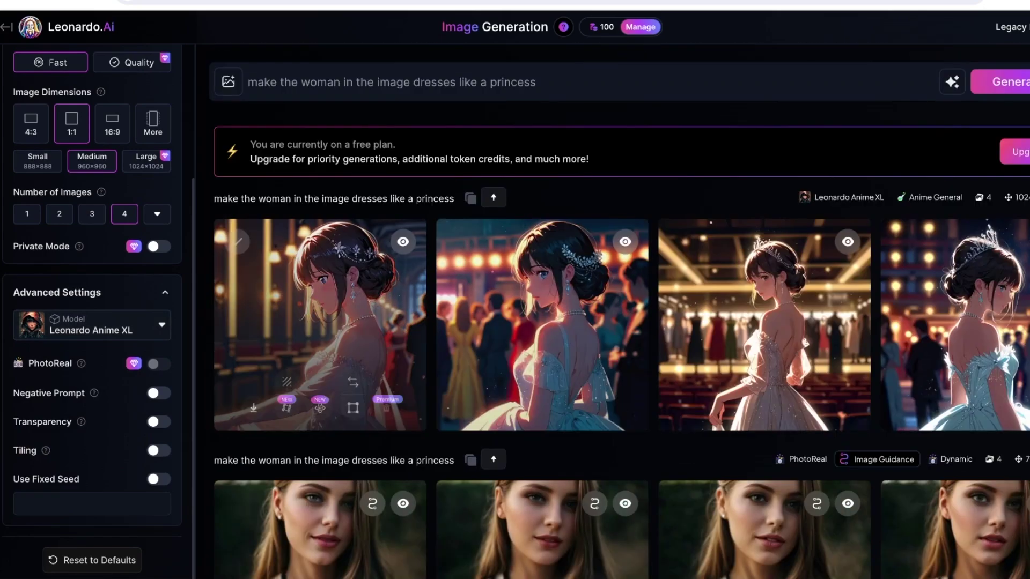
{"action": "scroll", "coordinate": [91, 269], "scroll_direction": "up", "scroll_amount": 3}
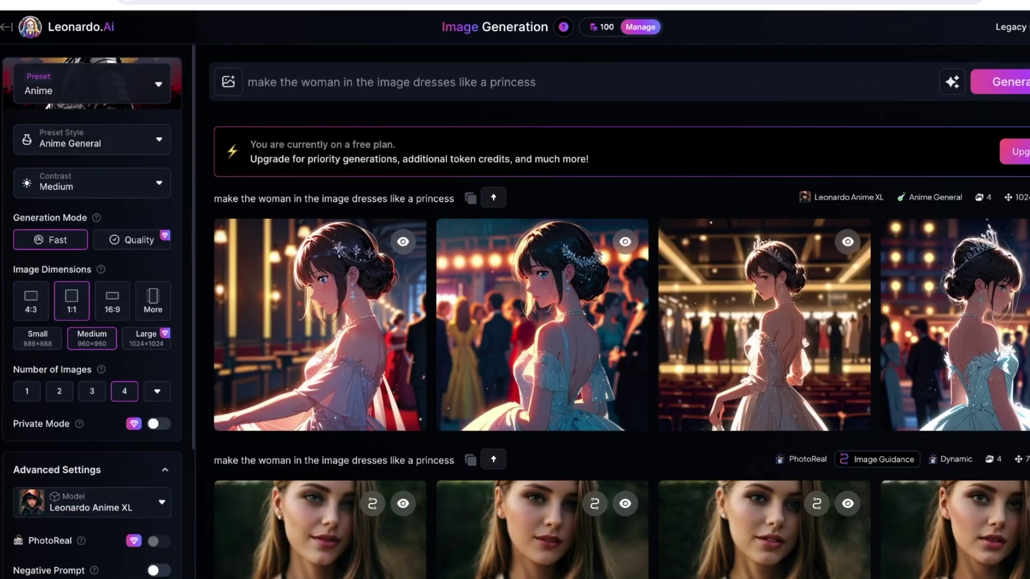
- Confirm Anime in the presets gallery, close it, and return to the Home page
{"action": "left_click", "coordinate": [91, 140]}
{"action": "left_click", "coordinate": [91, 83]}
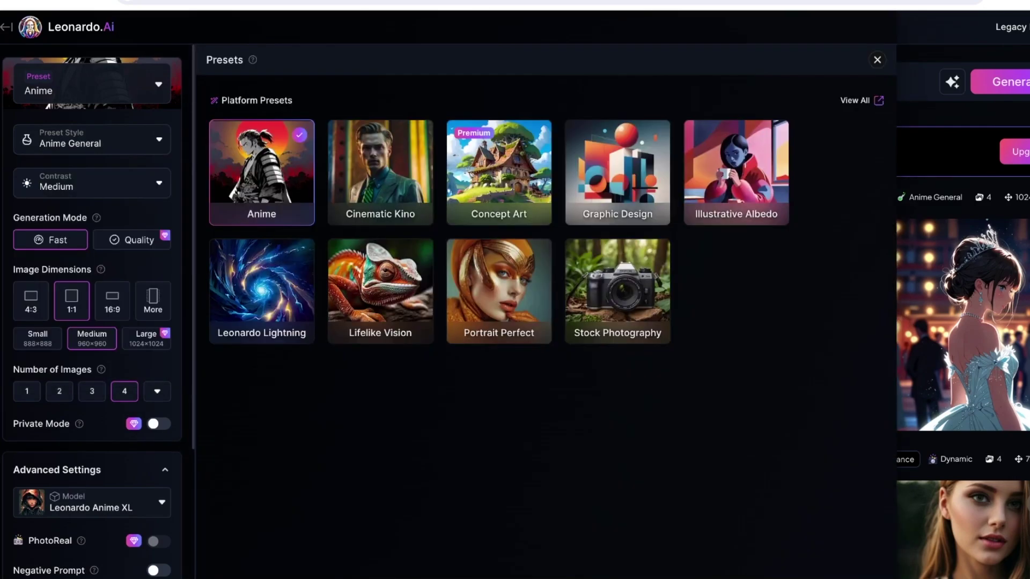
{"action": "left_click", "coordinate": [877, 60]}
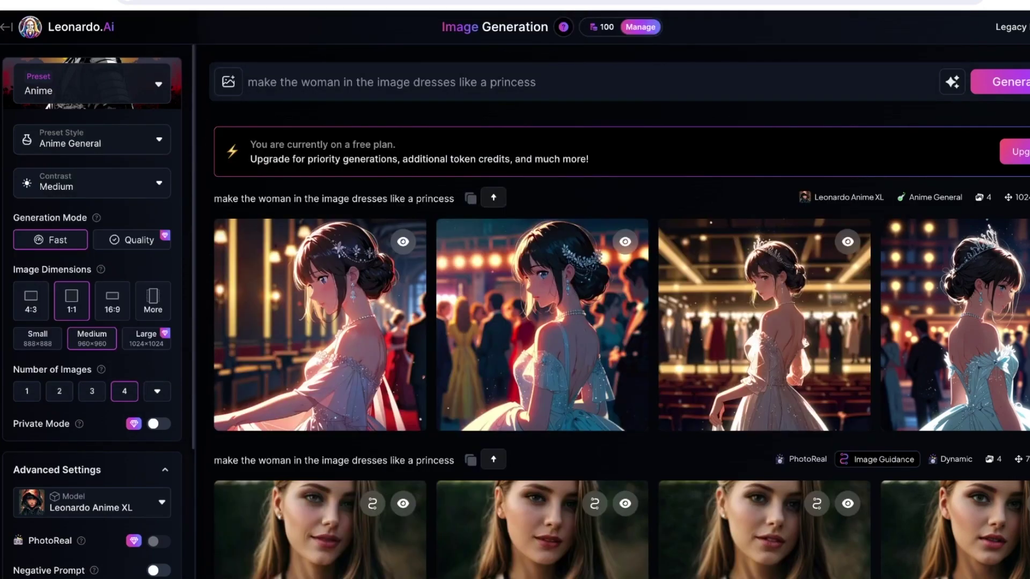
{"action": "key", "text": "alt+Left"}
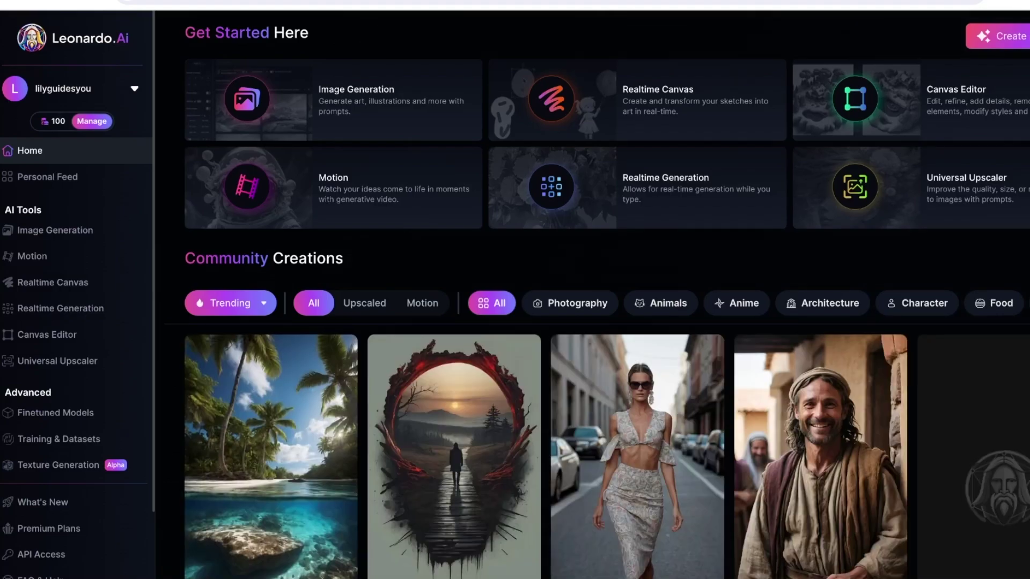